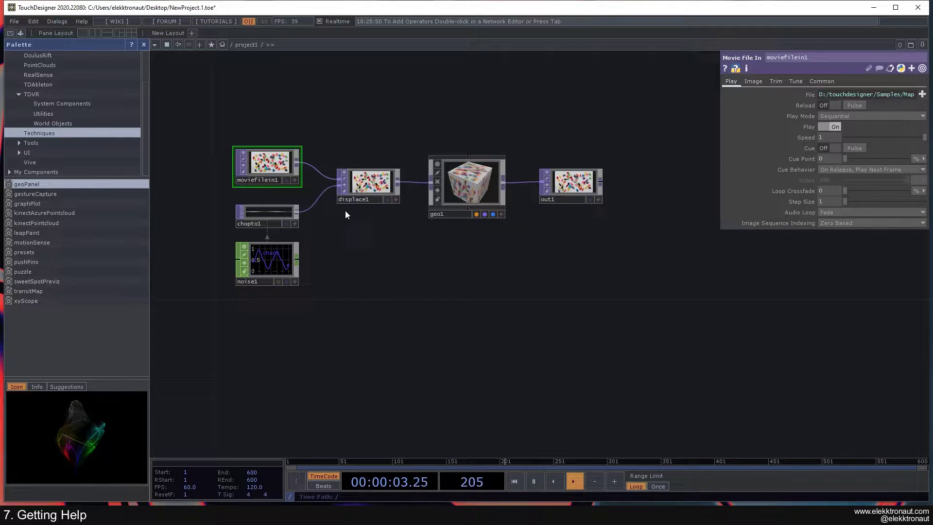
Step: Pan the node network and briefly open and close the Help resources list
left_click_drag(357, 151, 354, 139)
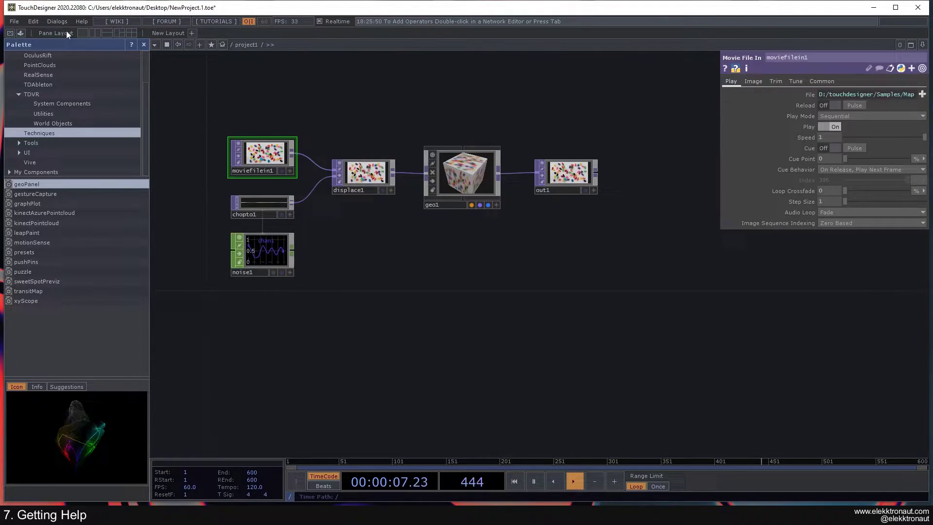
left_click(81, 22)
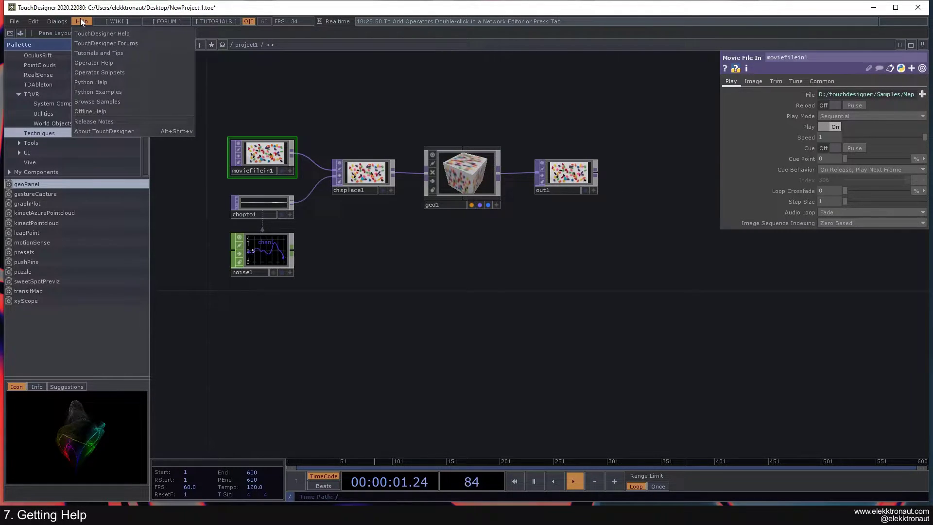
left_click(81, 20)
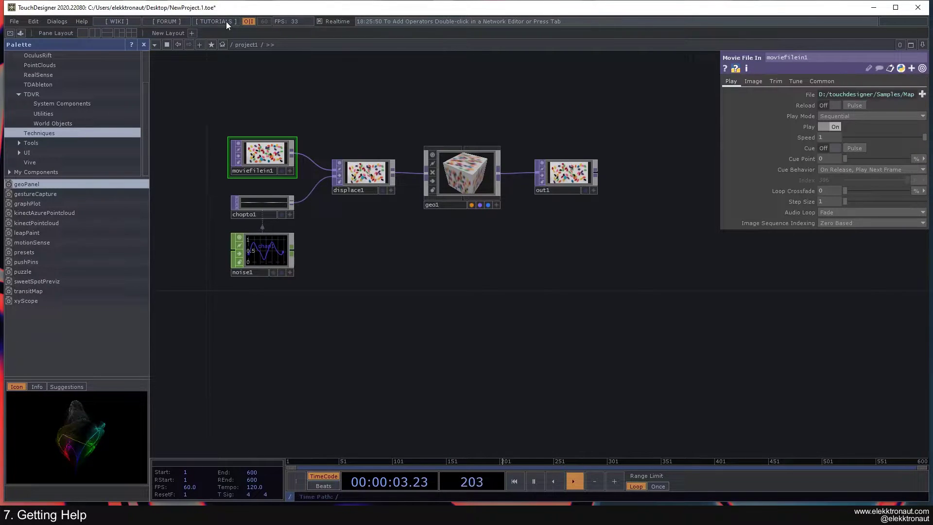
left_click_drag(244, 88, 274, 110)
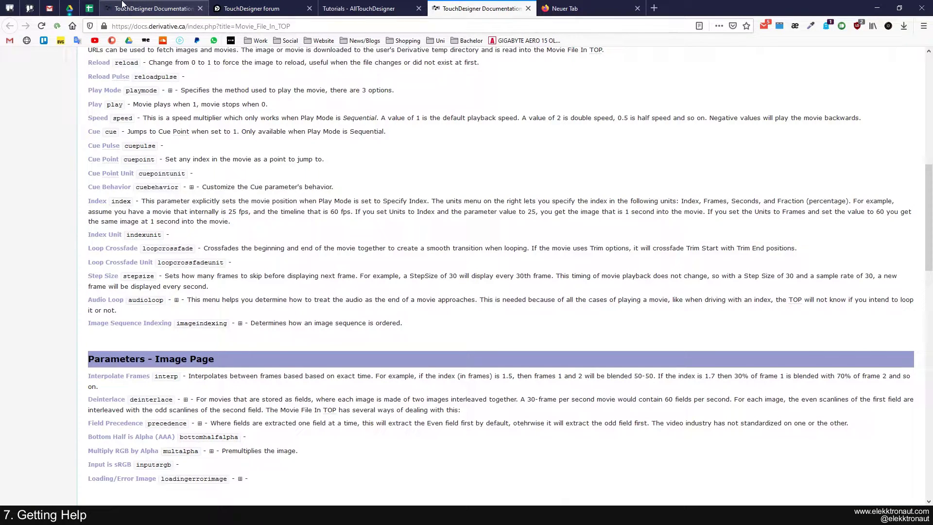
Step: Switch to the documentation Main Page and scroll through its Getting Started and Tutorials sections
left_click(150, 8)
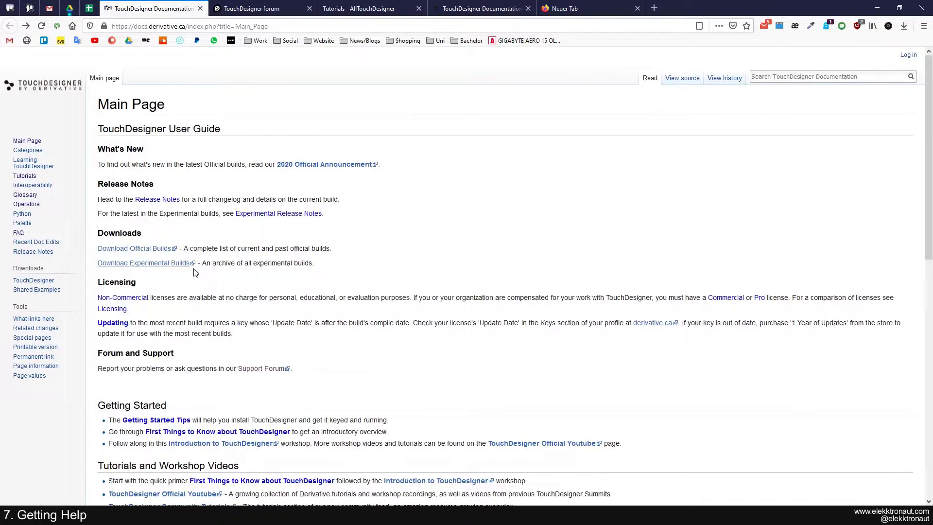
scroll(184, 279, "down", 10)
scroll(359, 296, "up", 10)
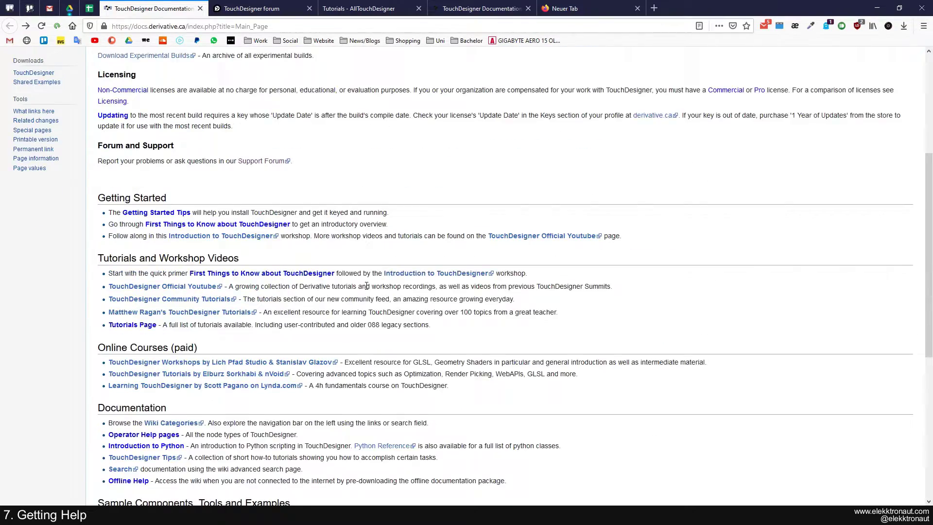
right_click(389, 277)
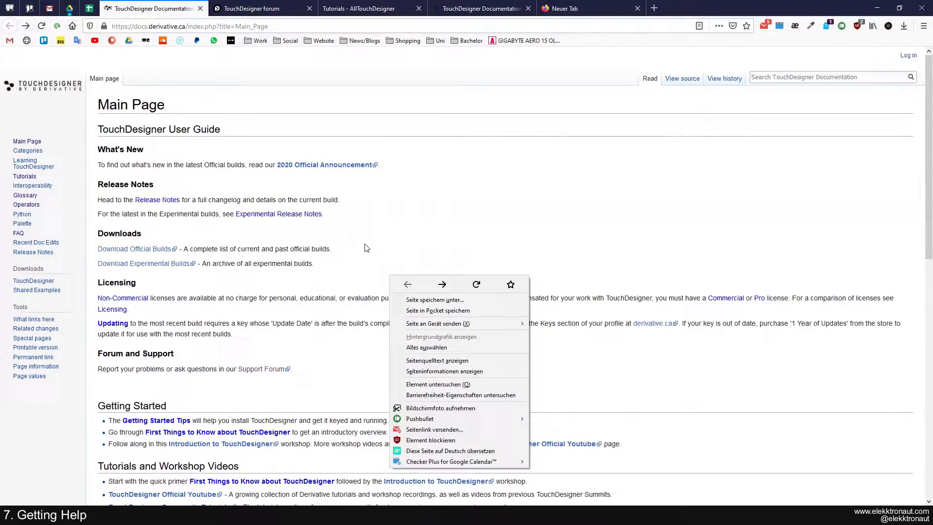
left_click(368, 248)
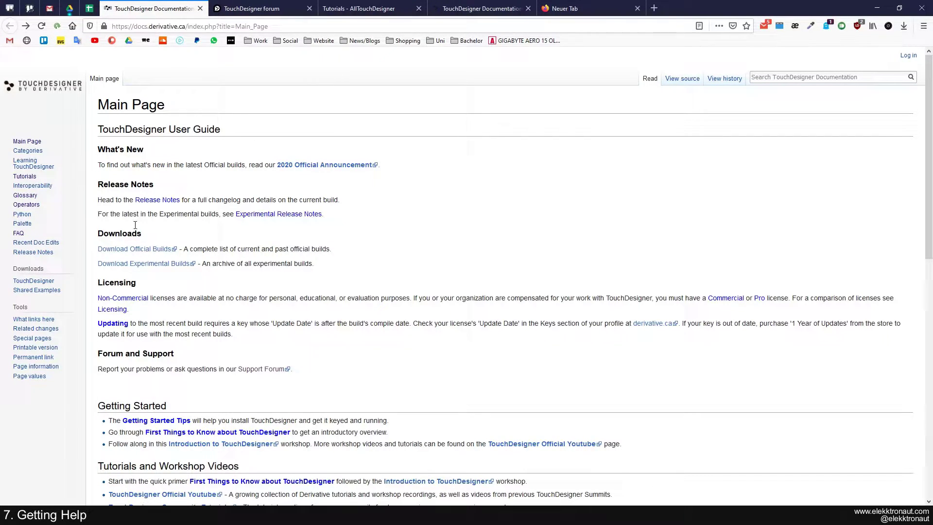
scroll(231, 151, "down", 5)
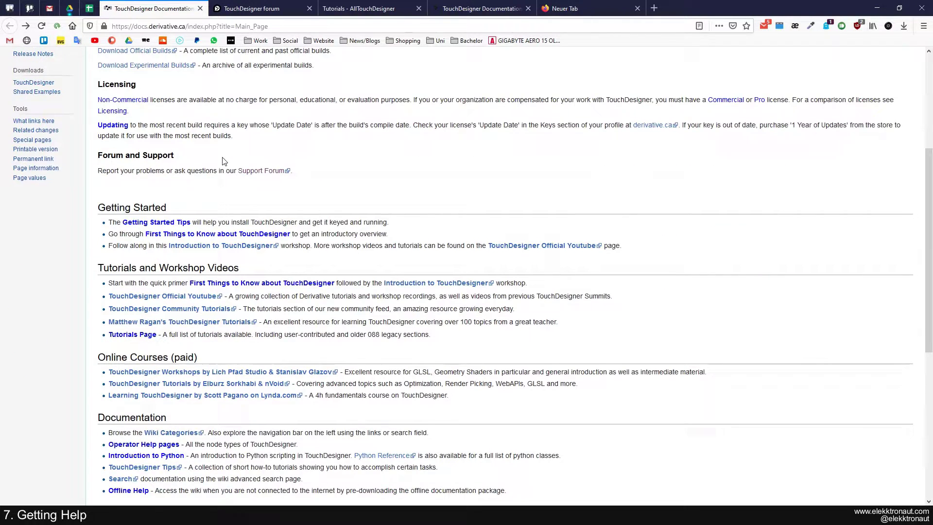
scroll(223, 161, "up", 5)
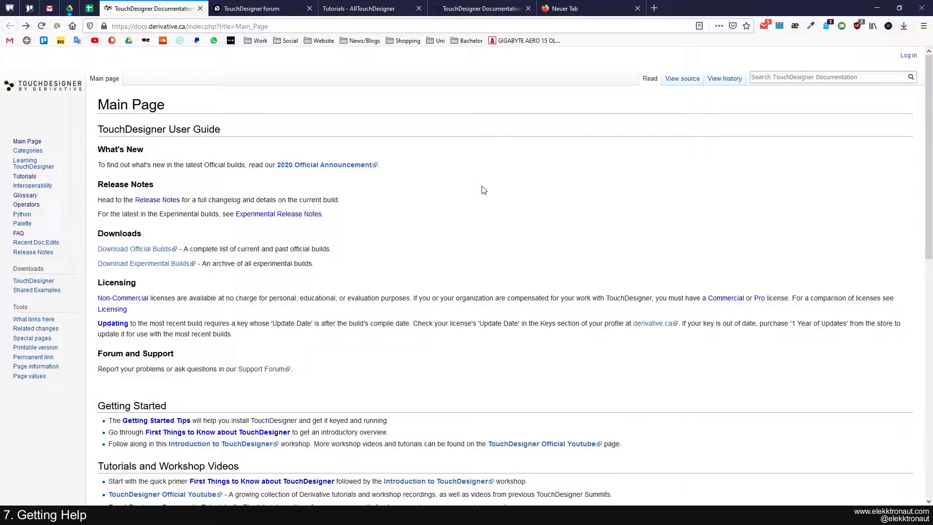
left_click(25, 151)
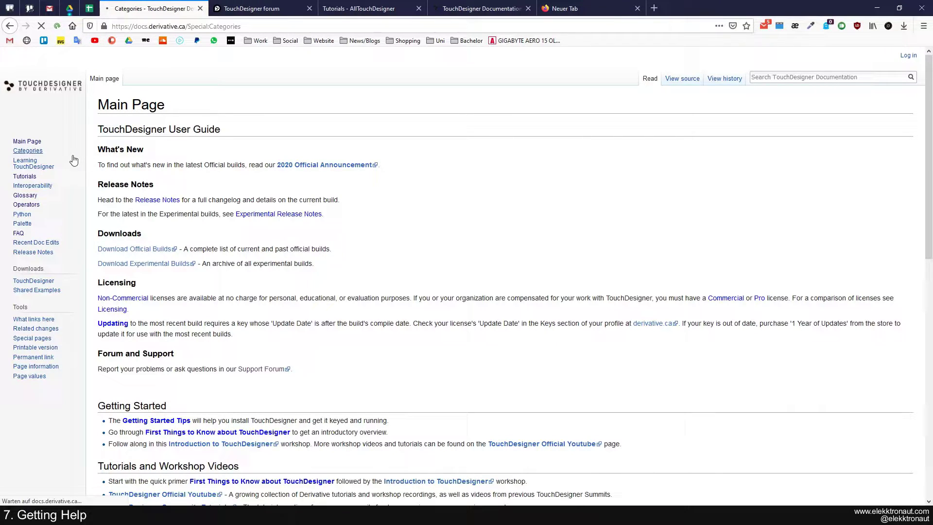
scroll(220, 249, "down", 6)
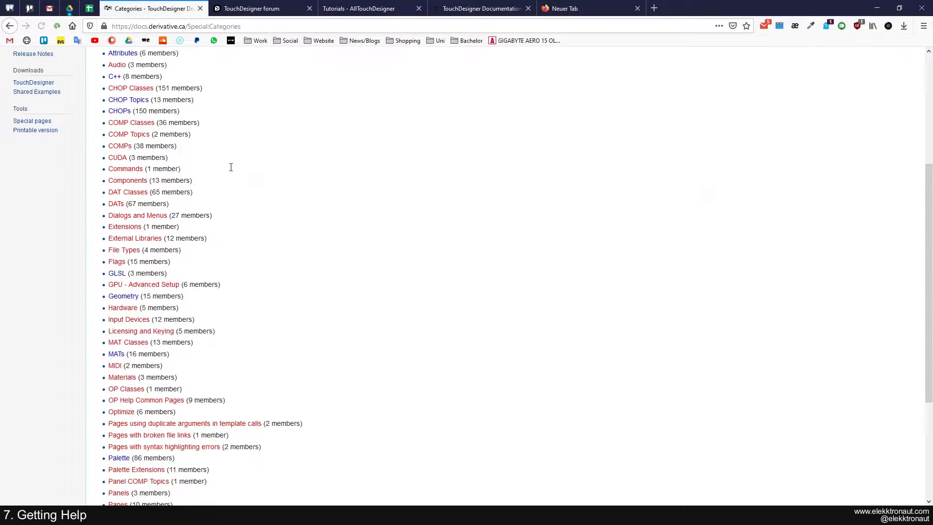
scroll(413, 223, "up", 5)
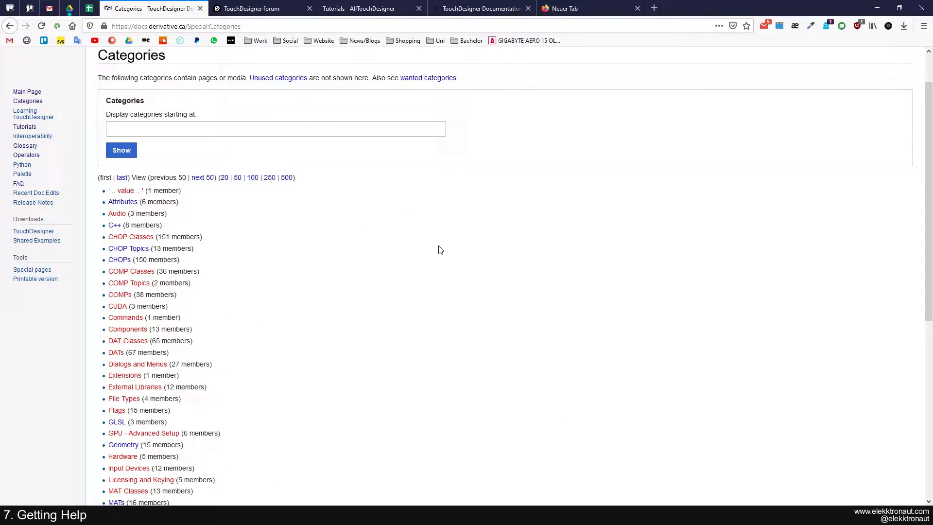
scroll(423, 258, "up", 2)
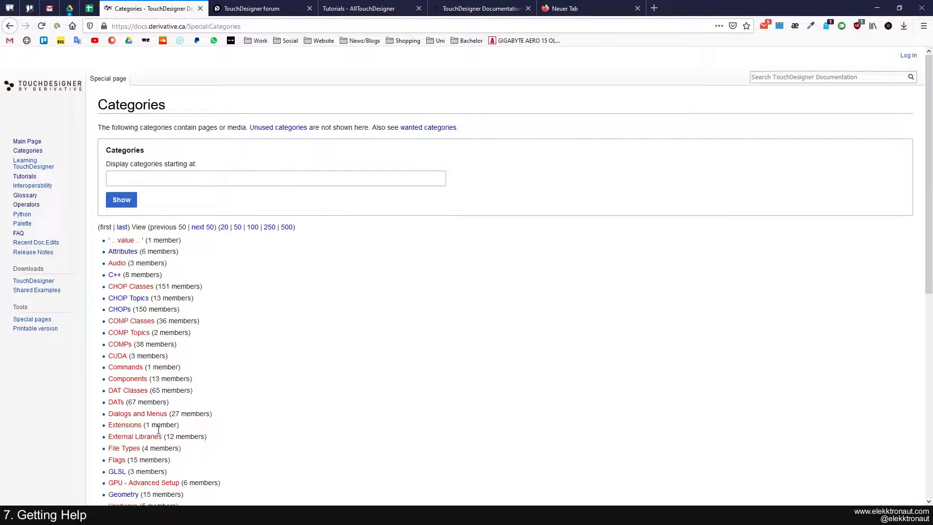
key("alt+Tab")
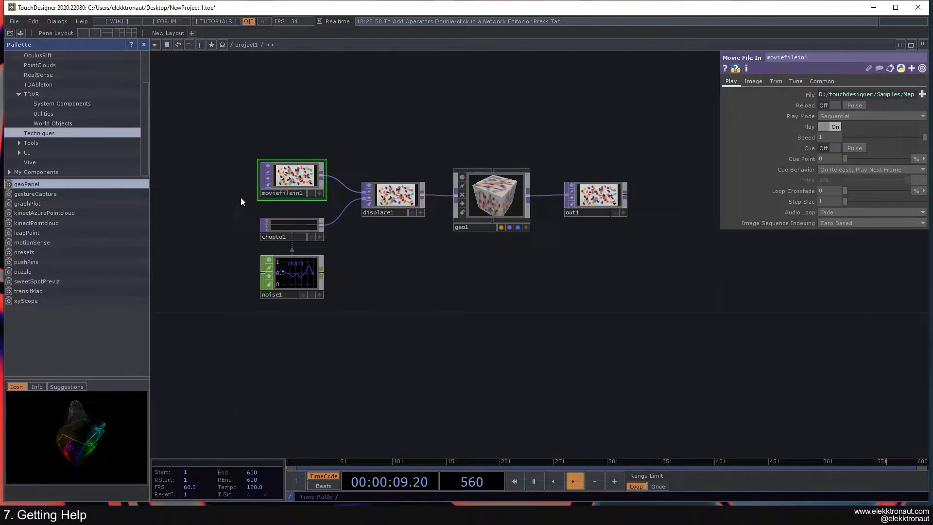
key("alt+Tab")
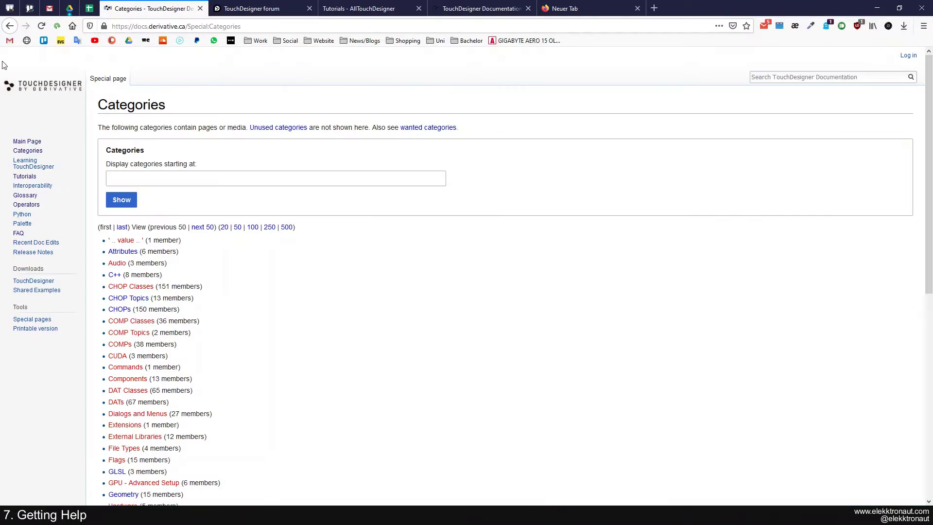
left_click(27, 141)
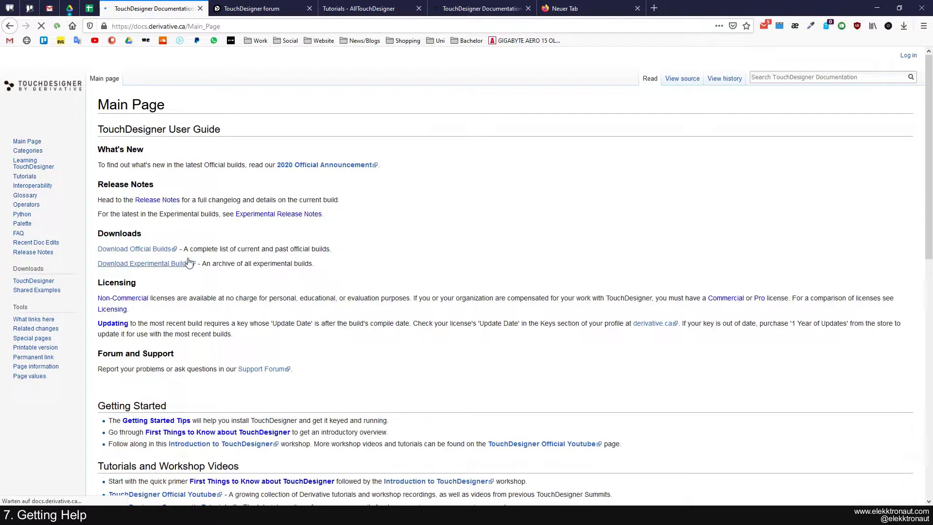
scroll(224, 269, "down", 10)
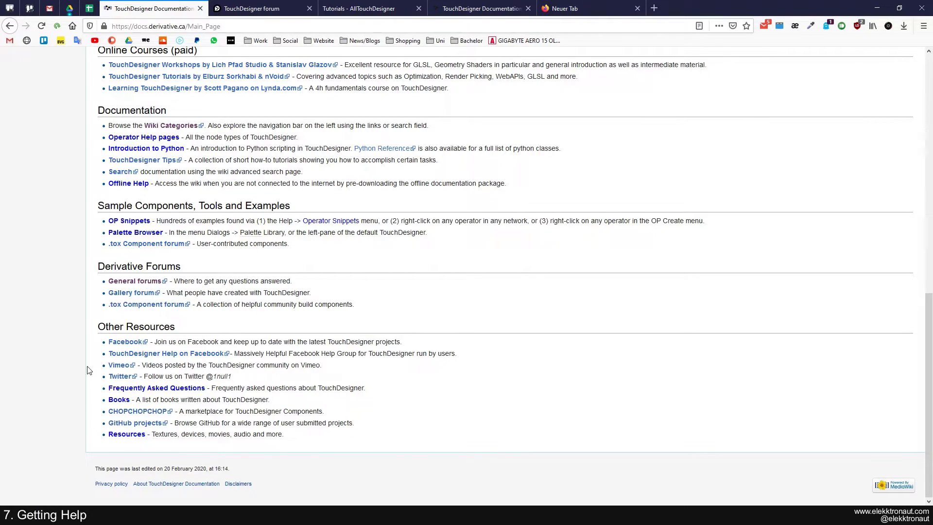
scroll(88, 370, "up", 10)
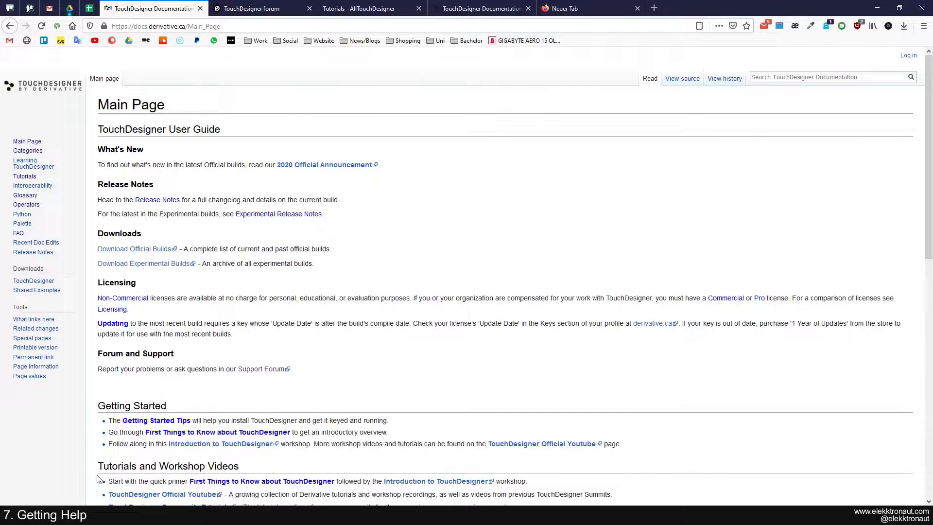
left_click(97, 505)
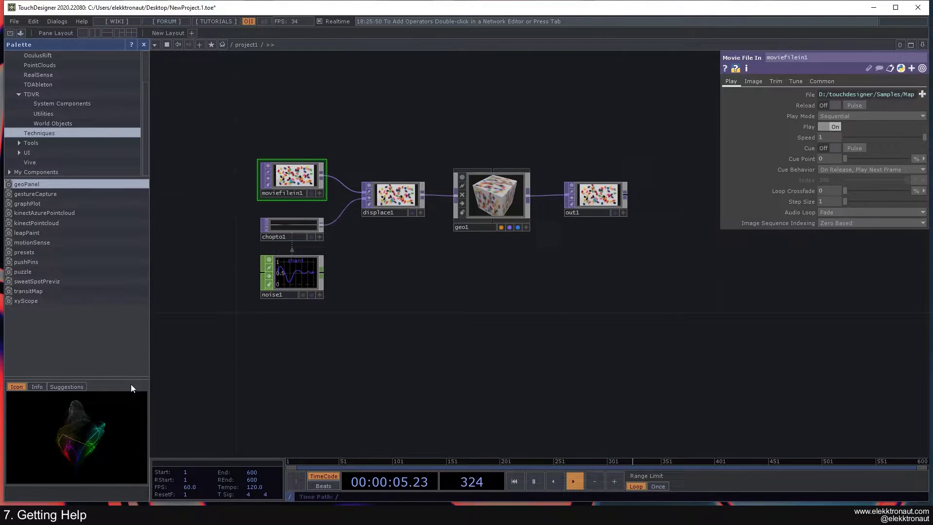
key("alt+Tab")
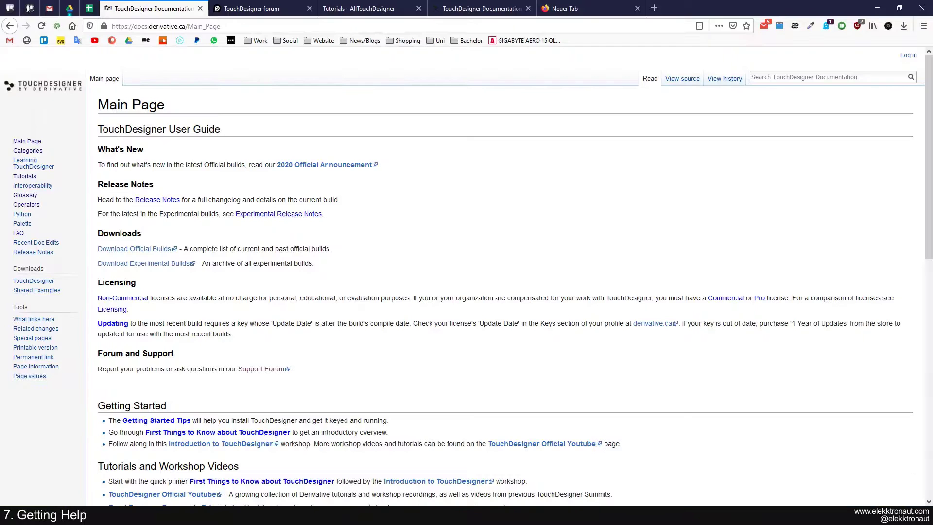
Step: Browse the forum categories, view General TouchDesigner Discussion topics, then return to the overview
left_click(228, 7)
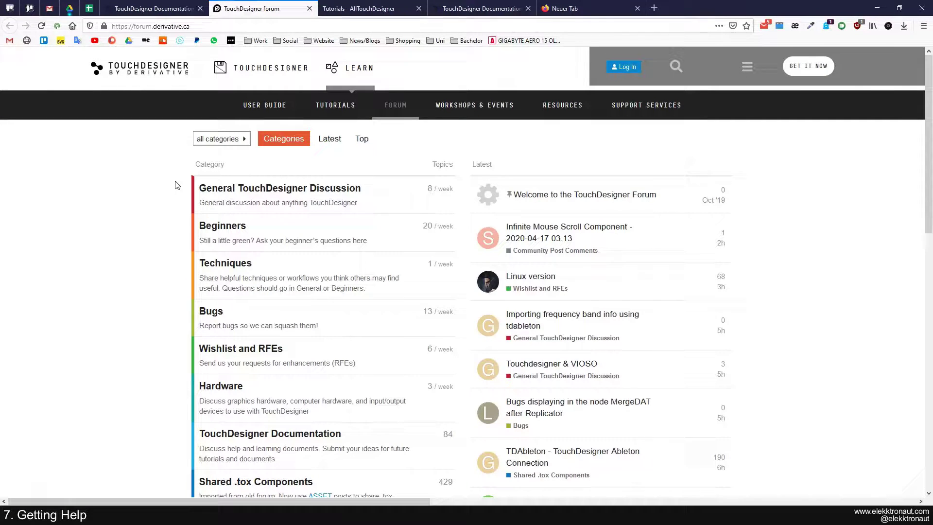
scroll(177, 185, "down", 10)
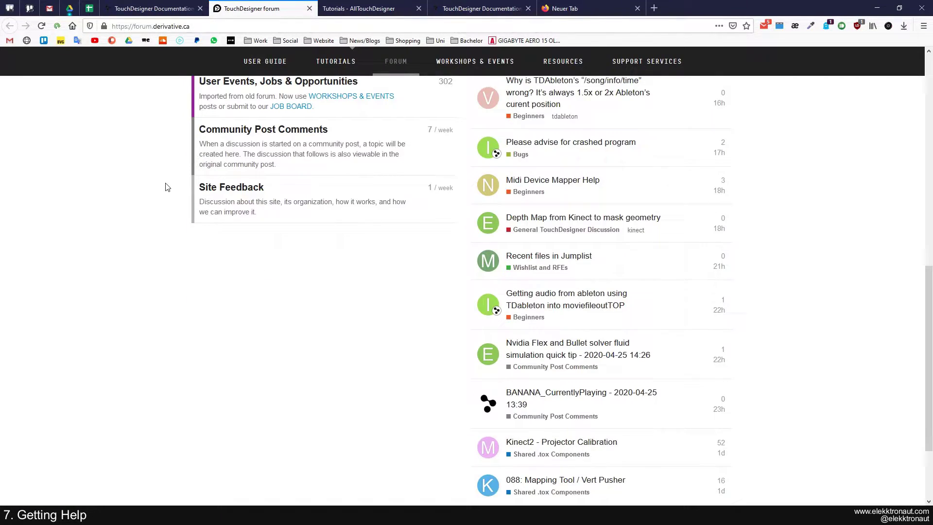
scroll(167, 187, "up", 10)
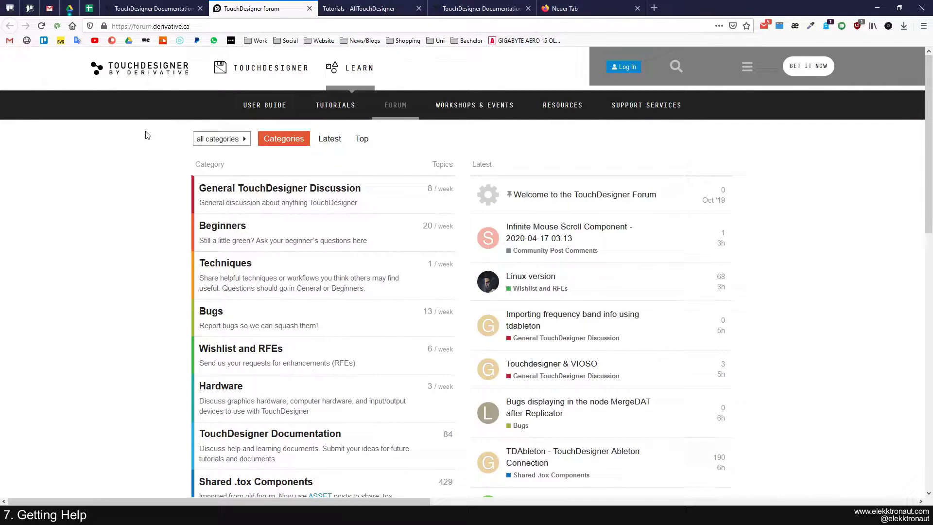
left_click(298, 189)
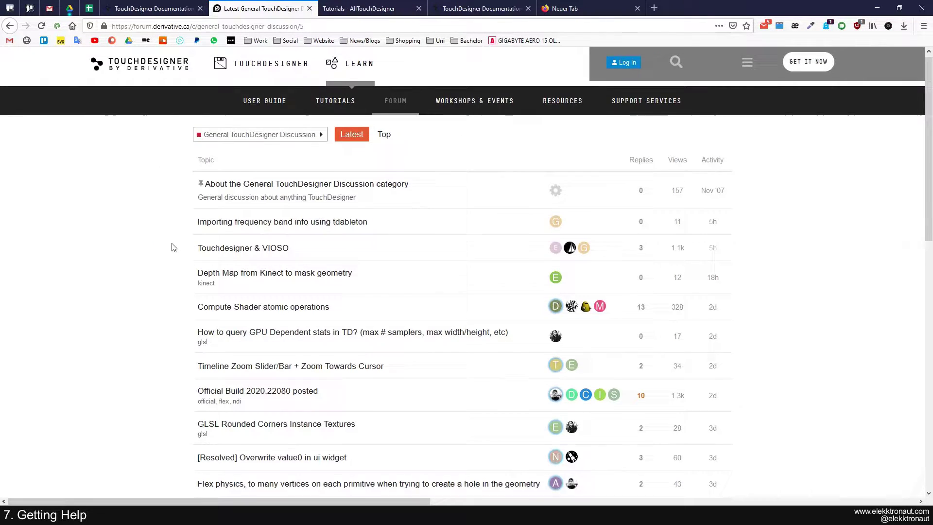
scroll(171, 247, "down", 2)
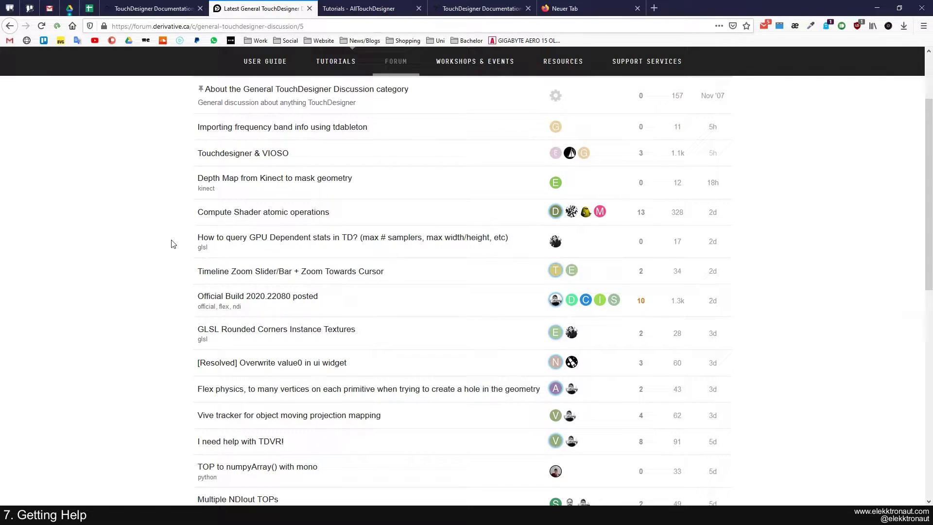
scroll(172, 241, "up", 2)
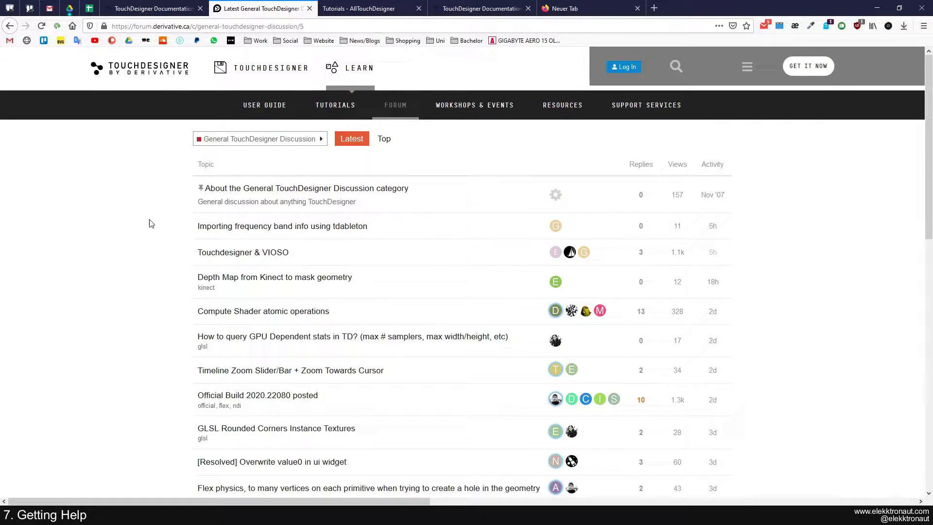
key("alt+Left")
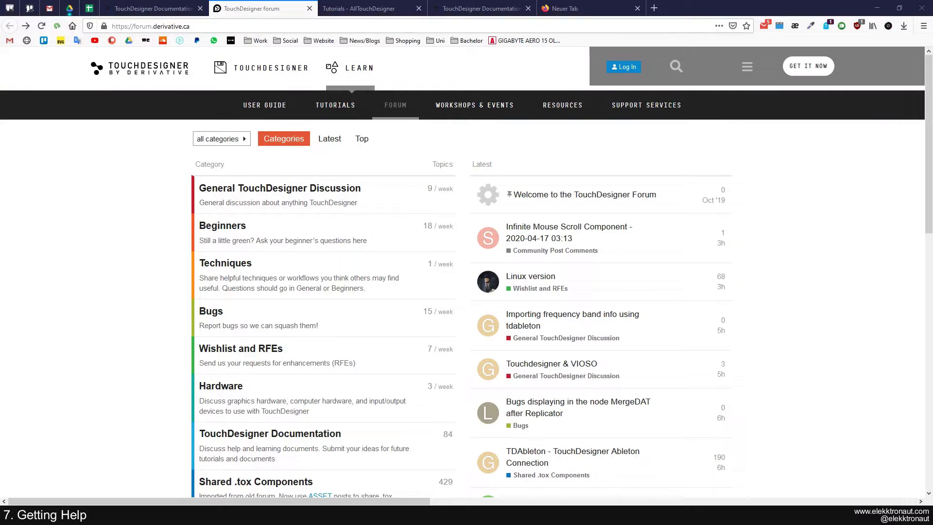
Step: Visit the First Things to Know Part 1 Vid page from Tutorials, then switch to alltd.org
left_click(474, 8)
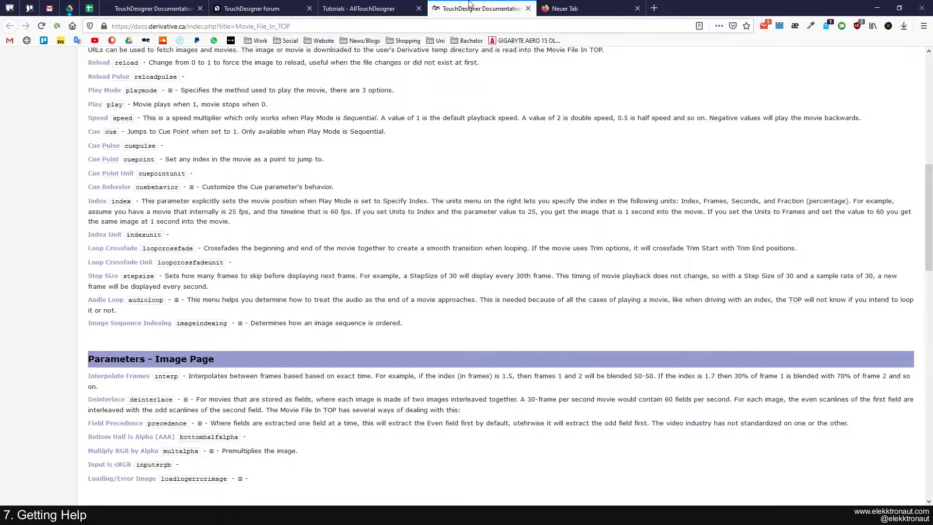
left_click(364, 6)
left_click(479, 9)
scroll(486, 243, "up", 15)
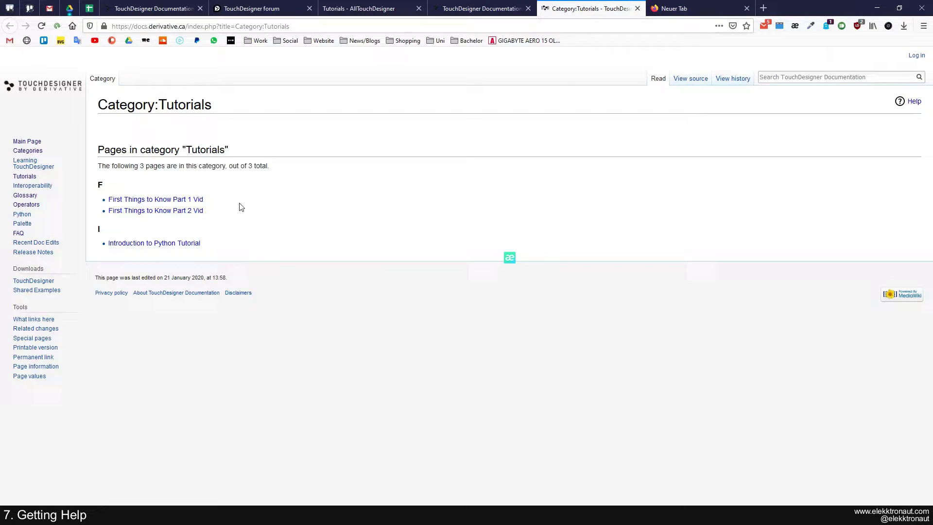
left_click(199, 200)
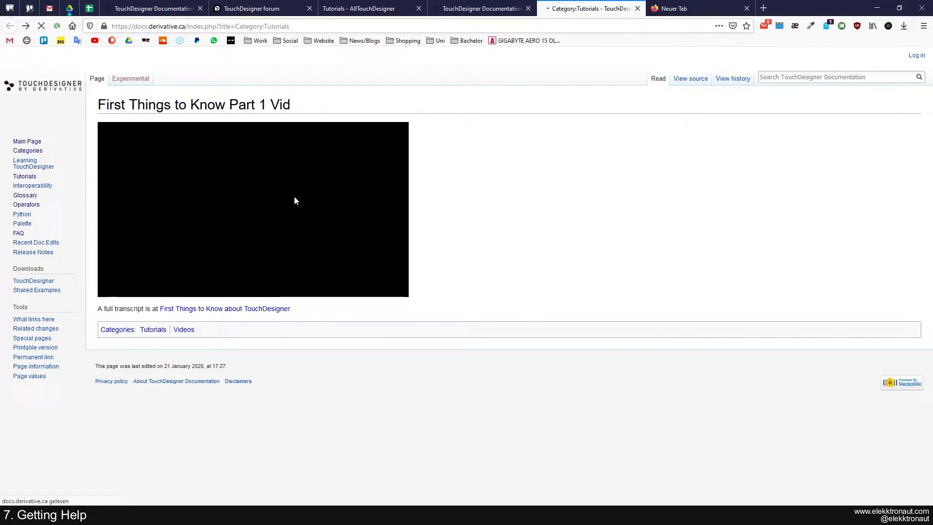
key("alt+Left")
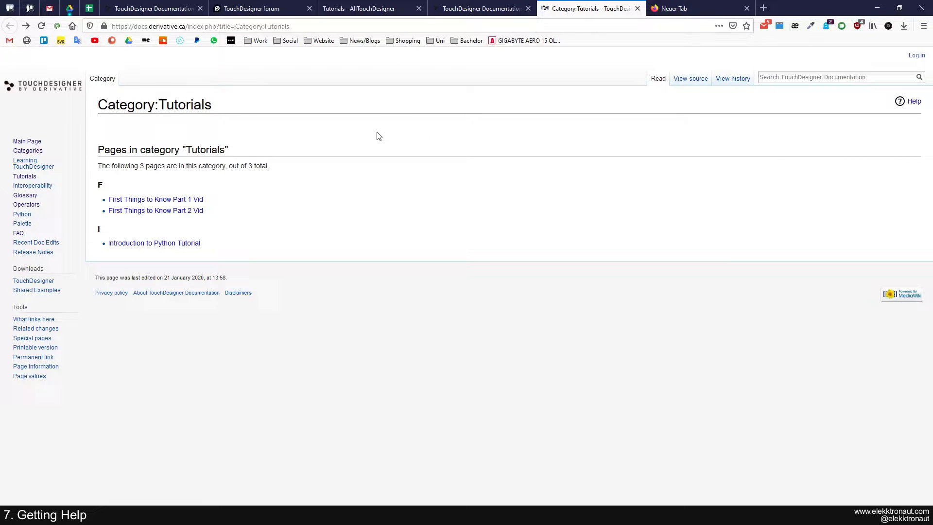
left_click(381, 8)
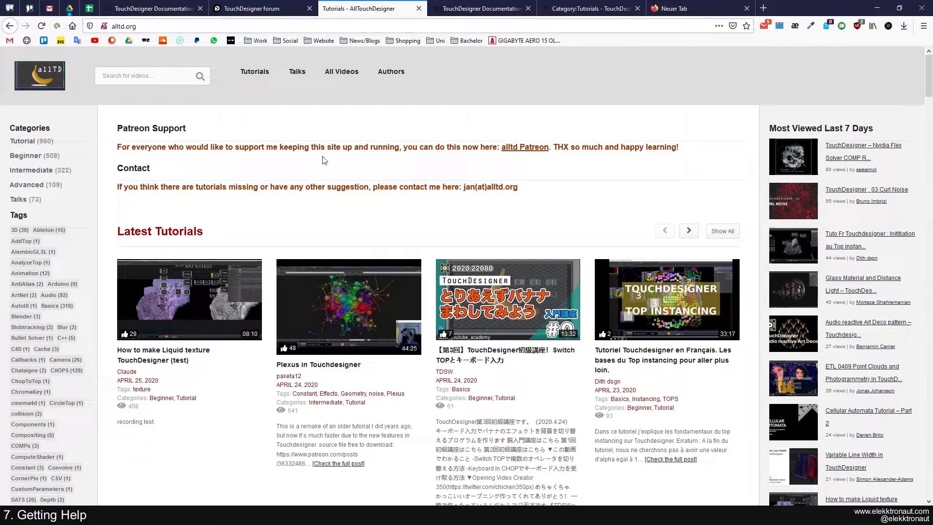
Step: Browse alltd.org's Latest Tutorials, then return to the top of the Movie File In TOP page
right_click(109, 125)
key("Escape")
right_click(107, 114)
key("Escape")
scroll(146, 196, "down", 10)
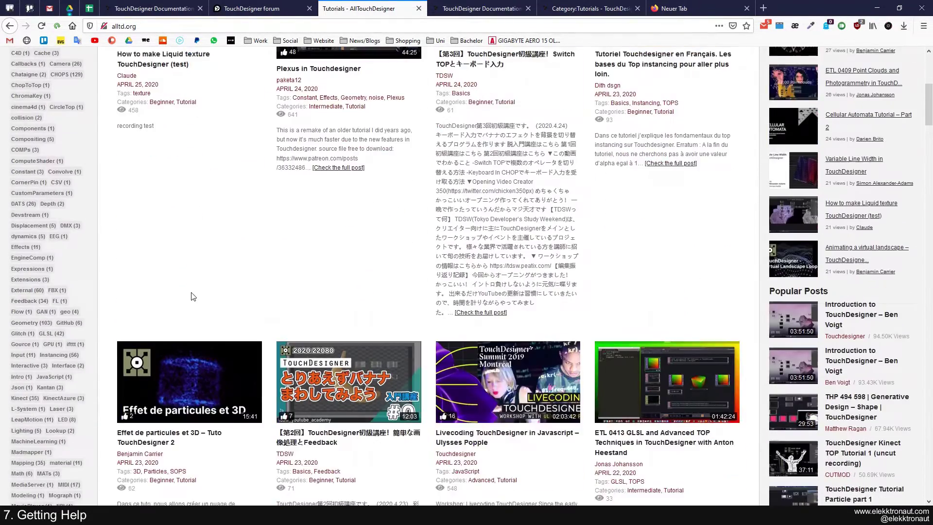
scroll(194, 401, "up", 10)
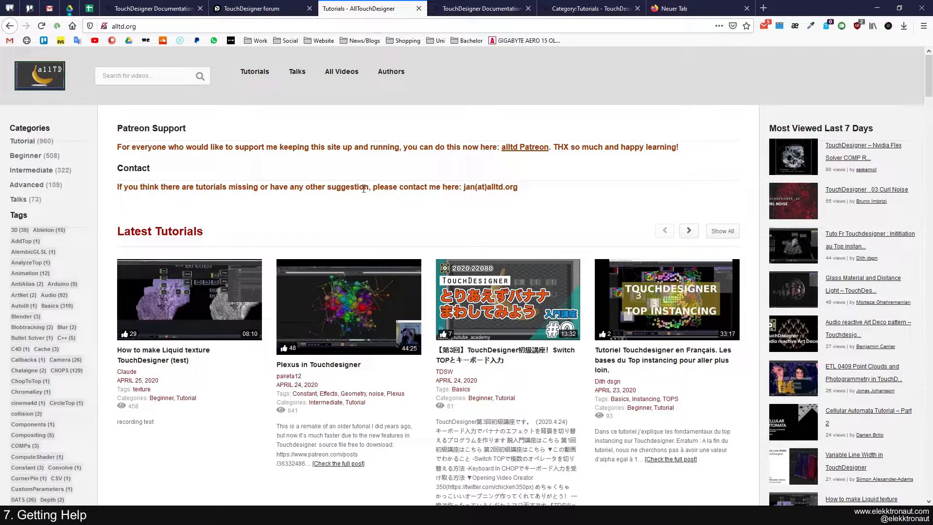
left_click(484, 8)
scroll(106, 372, "up", 2)
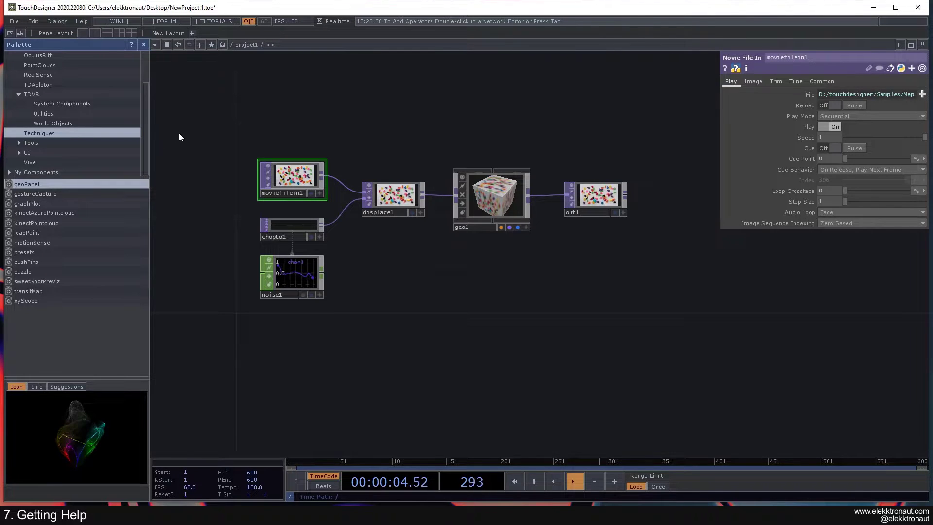
Step: Inspect the displace1, chopto1, noise1, geo1 and moviefilein1 parameter panels in turn
middle_click_drag(227, 138, 253, 130)
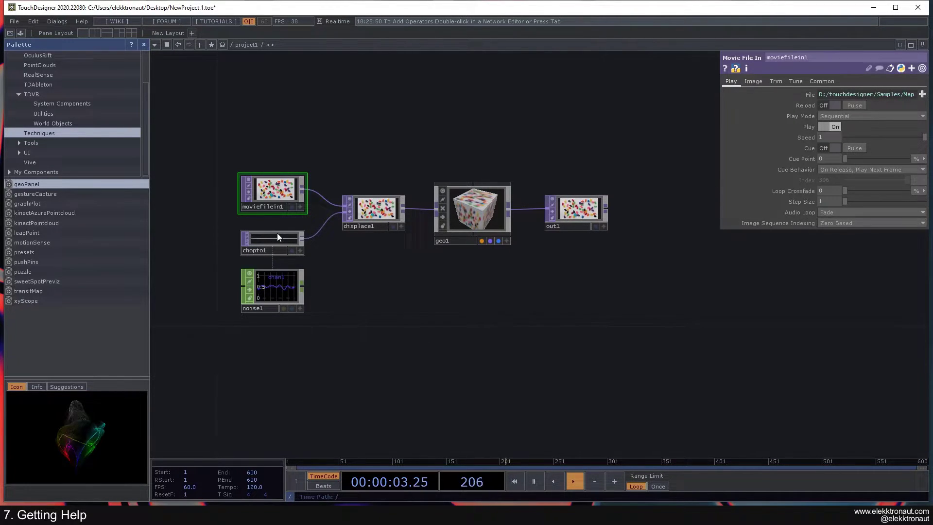
left_click(373, 209)
left_click(276, 246)
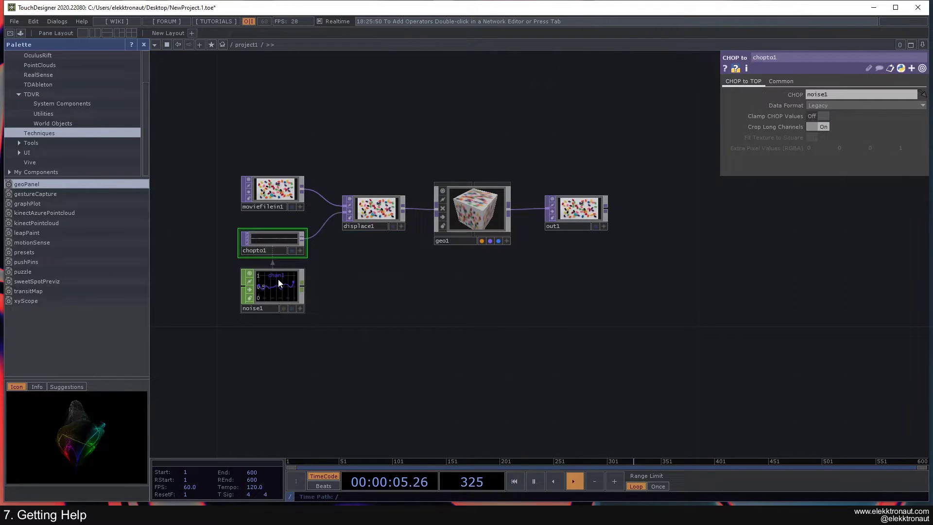
left_click(278, 281)
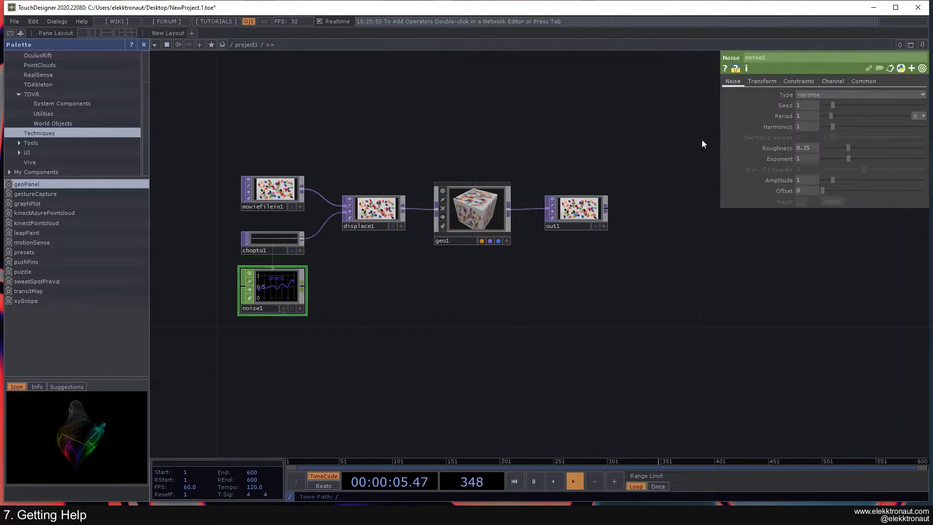
left_click(475, 208)
left_click(273, 190)
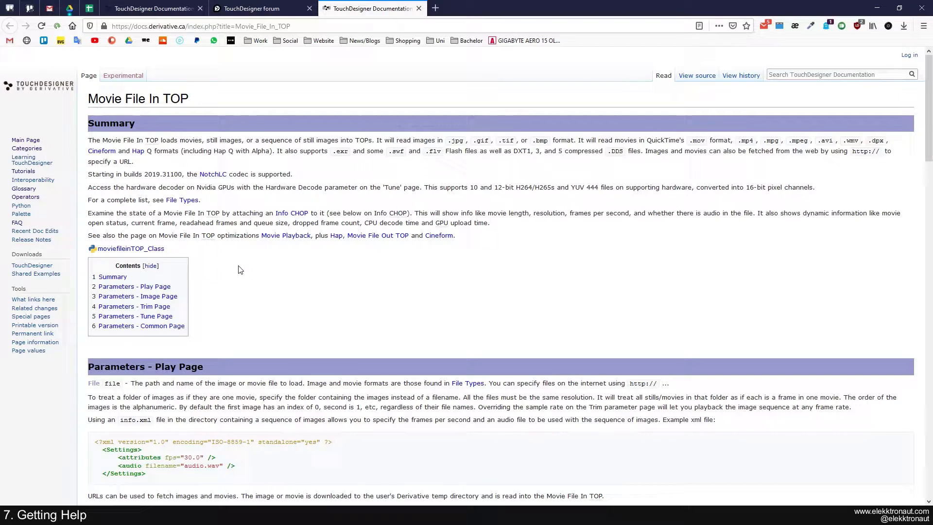
Step: Read through the Movie File In TOP page's Play, Image and Trim parameter sections
scroll(252, 270, "down", 5)
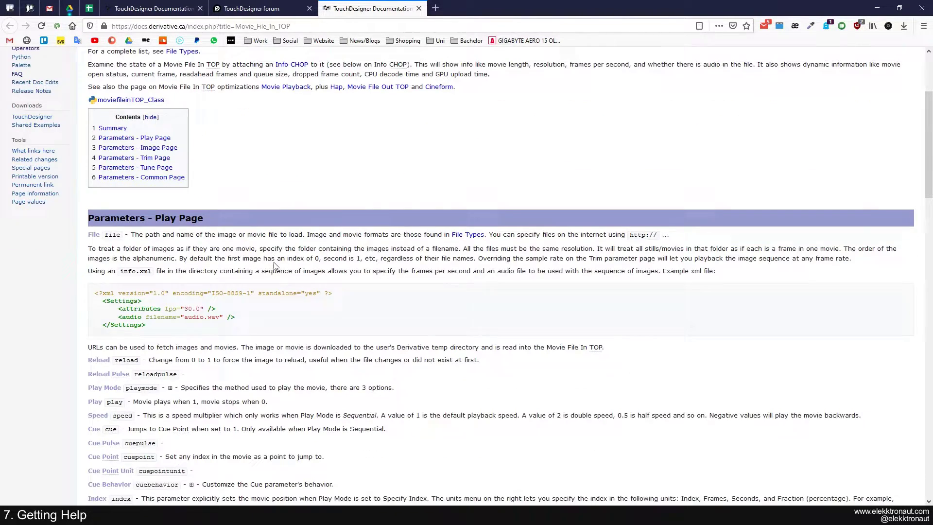
scroll(217, 185, "down", 7)
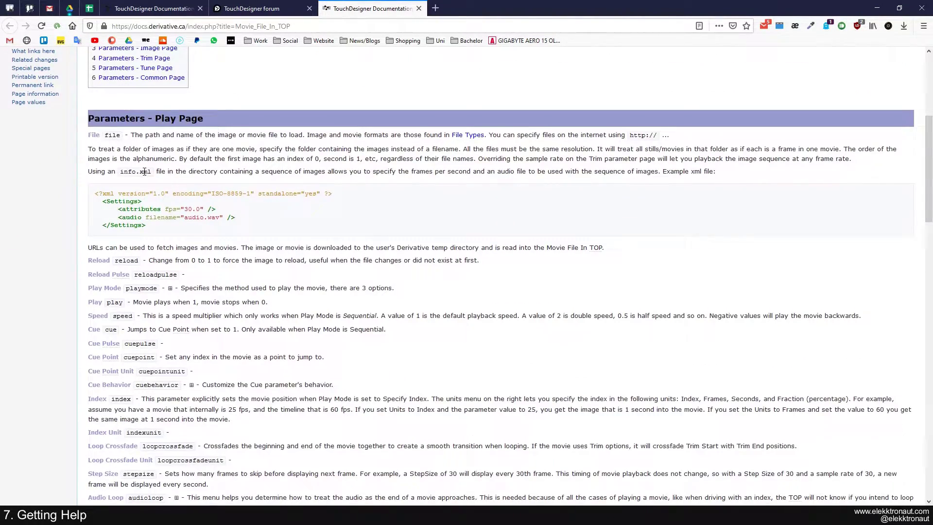
scroll(141, 316, "down", 5)
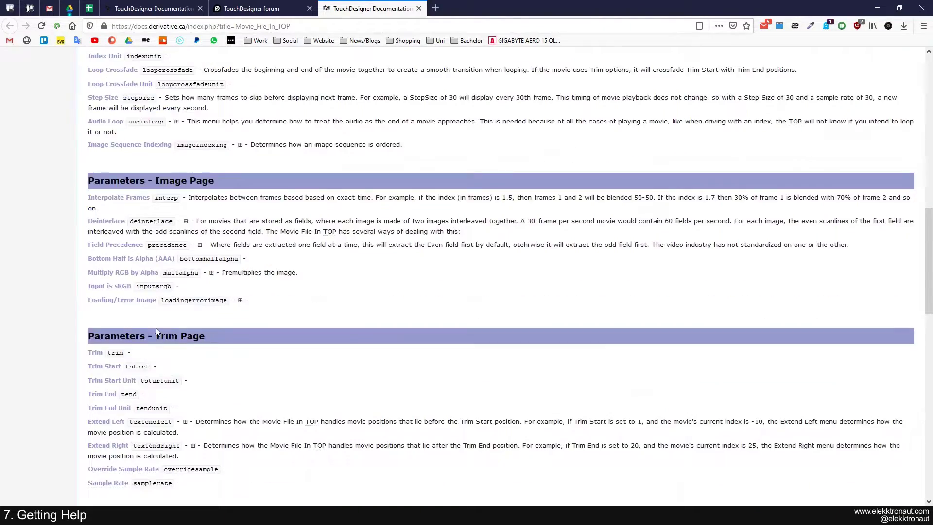
scroll(189, 291, "up", 2)
left_click_drag(192, 289, 99, 234)
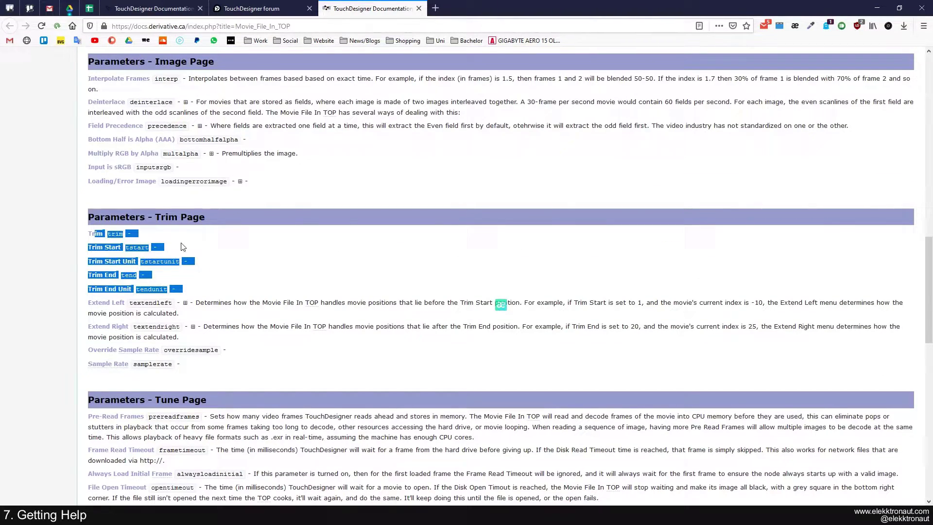
left_click_drag(182, 247, 252, 287)
scroll(281, 275, "up", 6)
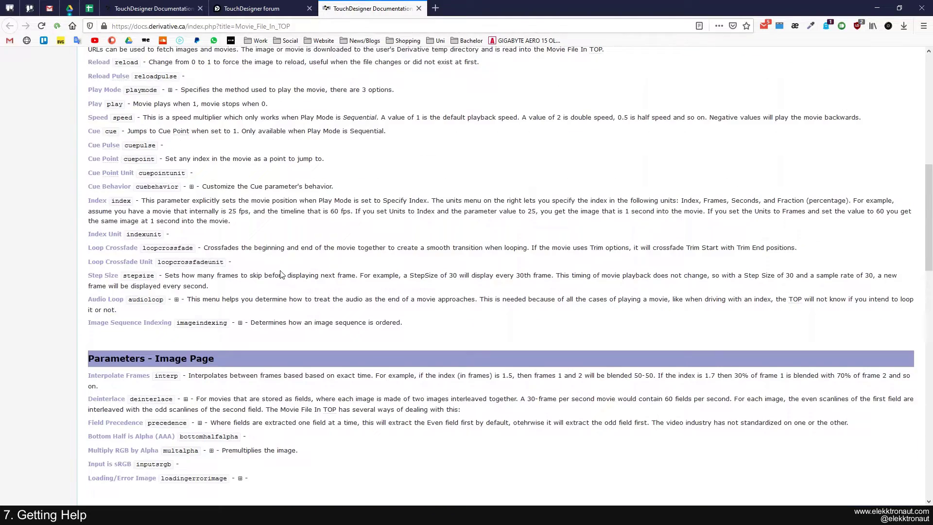
scroll(281, 275, "up", 8)
Step: Open noise1's Noise CHOP wiki page from its parameter panel, then return to TouchDesigner
key("alt+Tab")
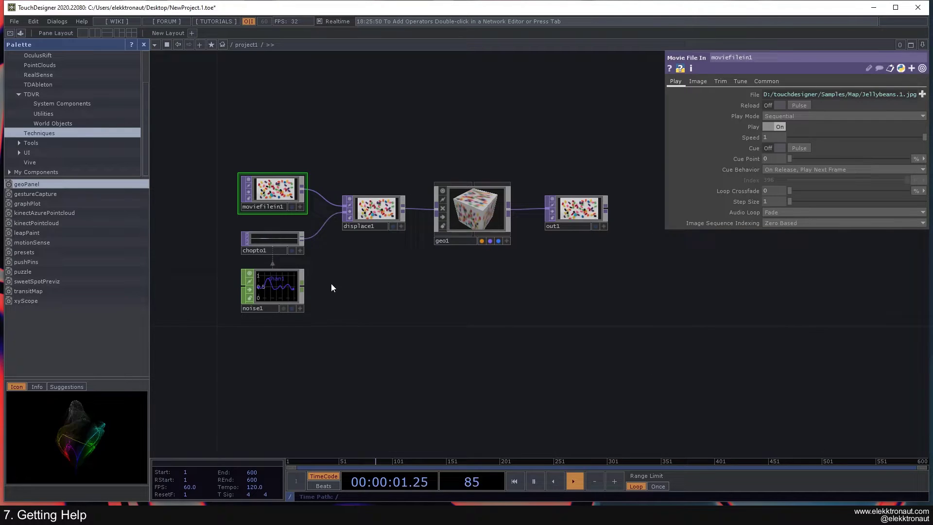
left_click(292, 288)
left_click(724, 68)
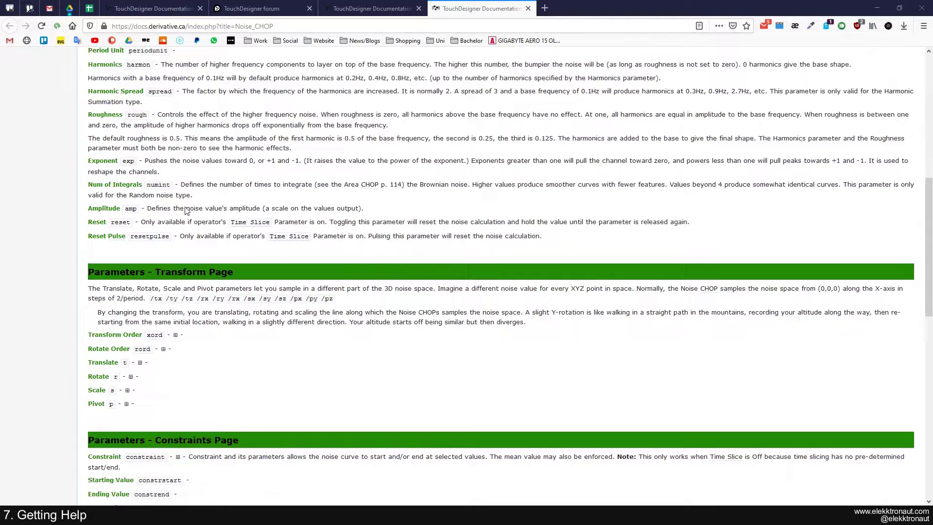
scroll(191, 226, "up", 10)
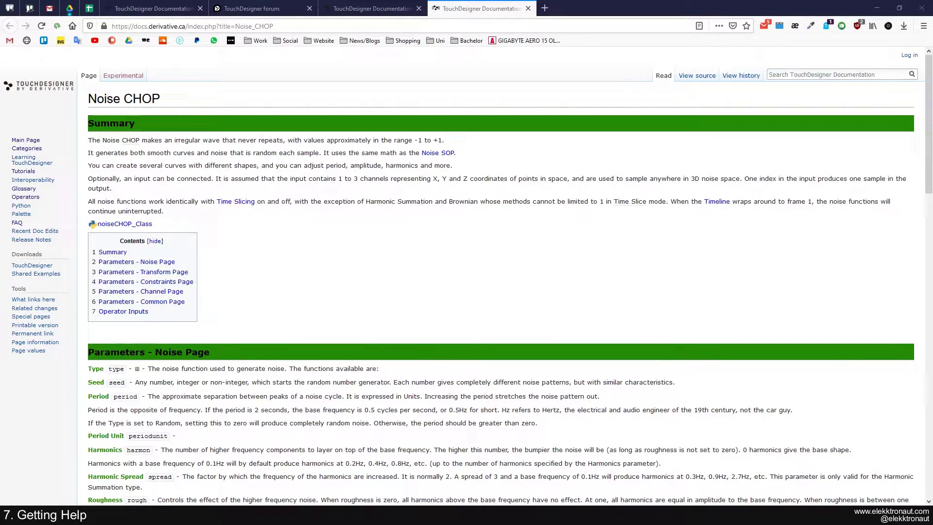
key("alt+Tab")
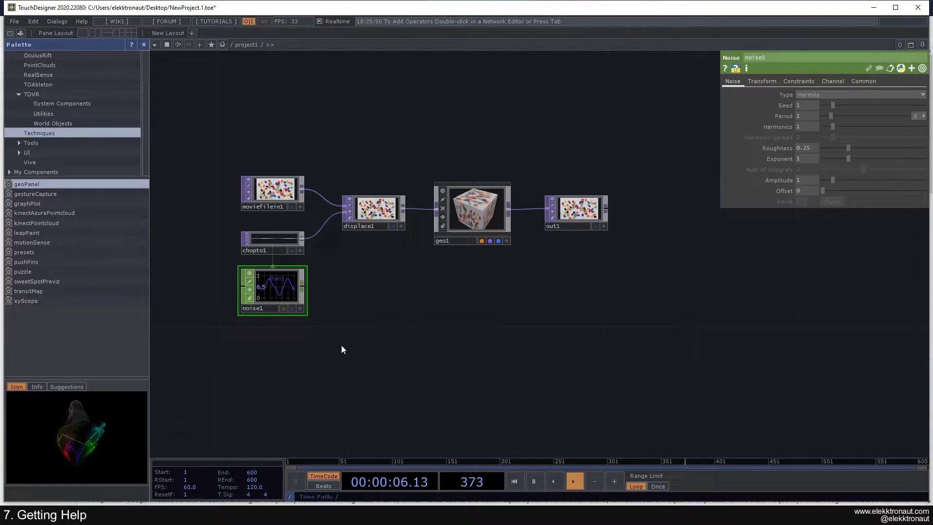
Step: Re-centre the network and launch Operator Snippets from the Help menu
left_click_drag(341, 345, 314, 338)
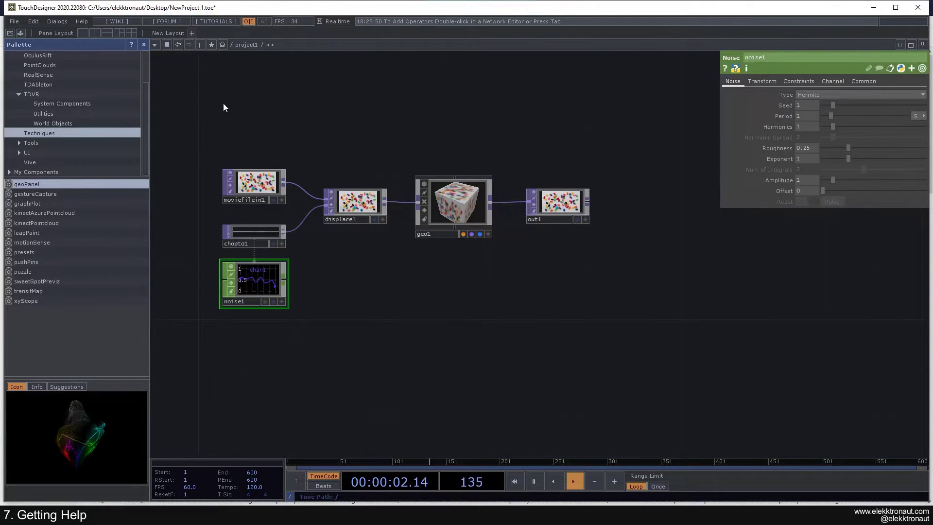
left_click_drag(226, 102, 253, 109)
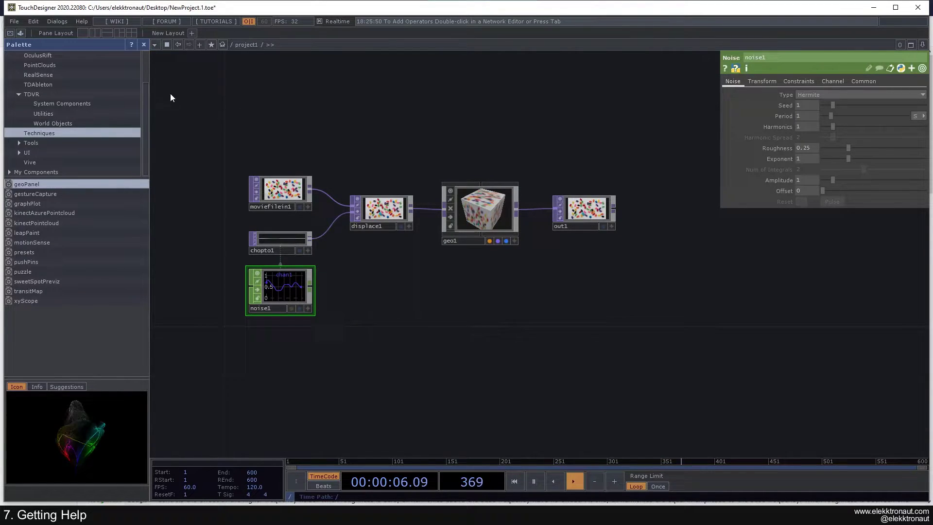
left_click(82, 22)
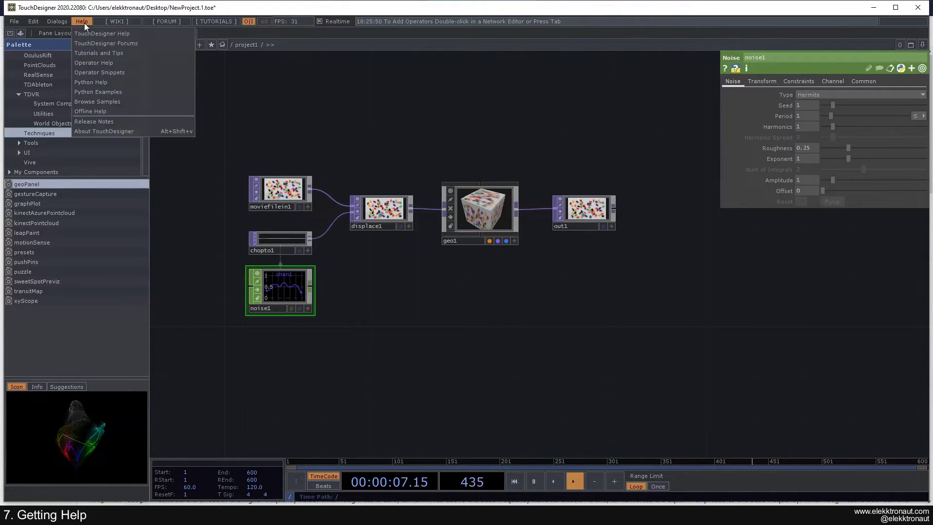
left_click(99, 73)
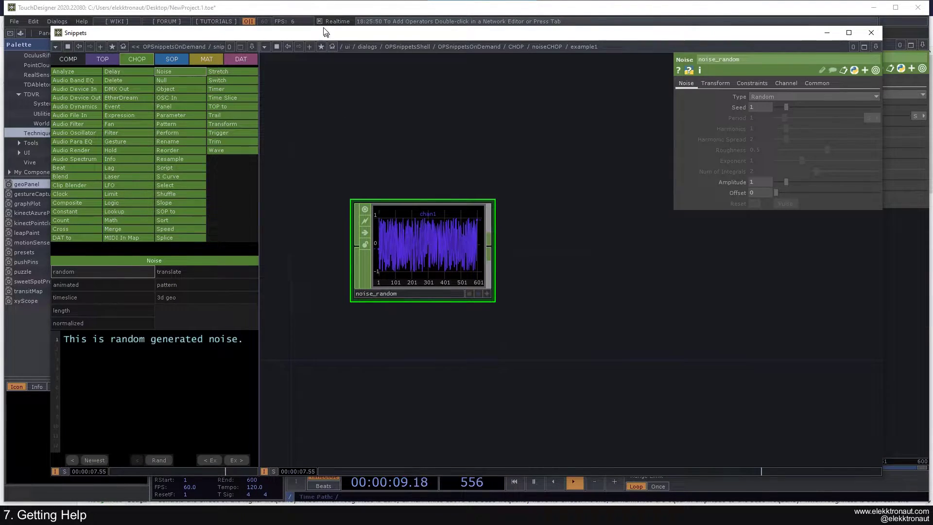
Step: Move the Snippets window and open the Level TOP examples under the TOP family
left_click_drag(323, 28, 323, 21)
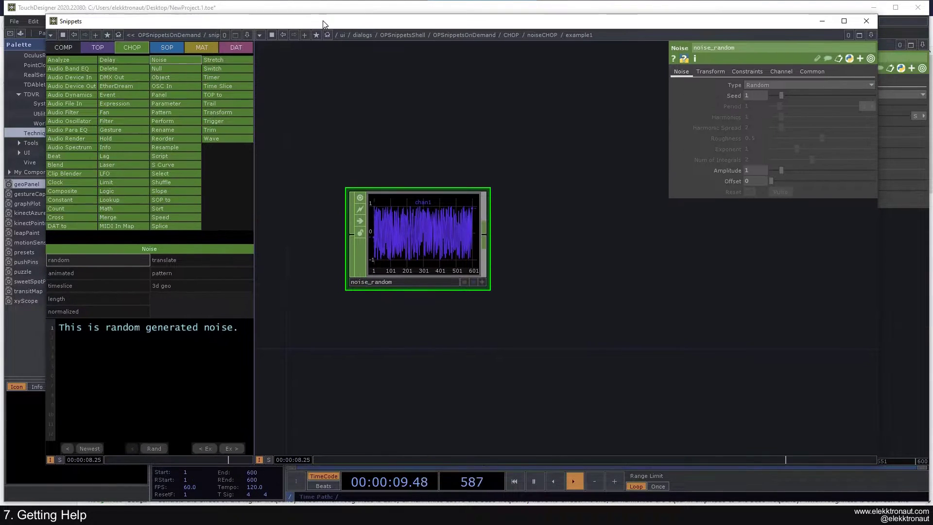
left_click(105, 46)
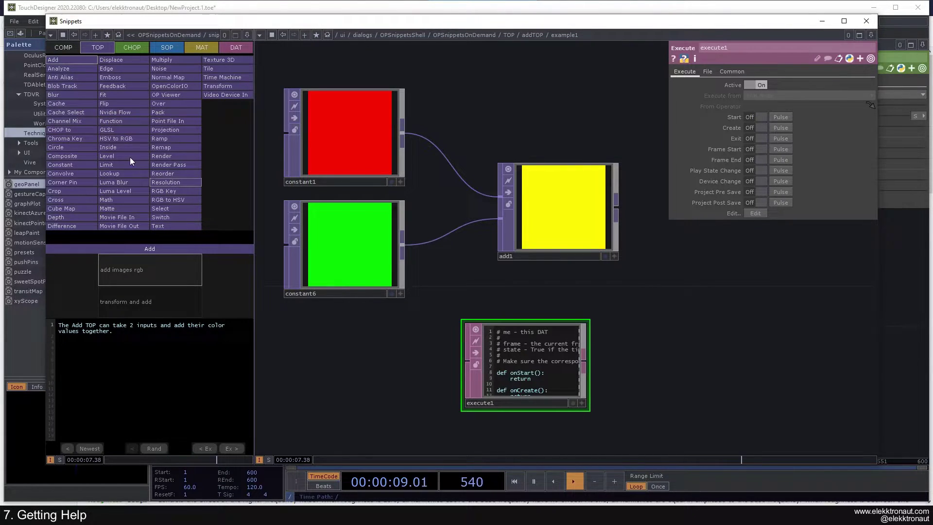
left_click(114, 156)
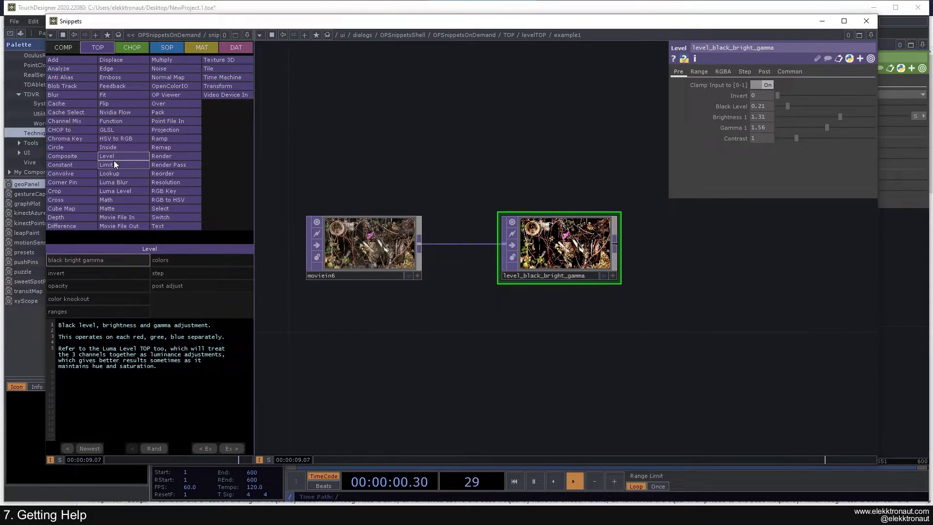
Step: Load the Level invert, opacity, color knockout, ranges, step and post adjust examples, ending on colors
left_click(129, 275)
left_click(132, 287)
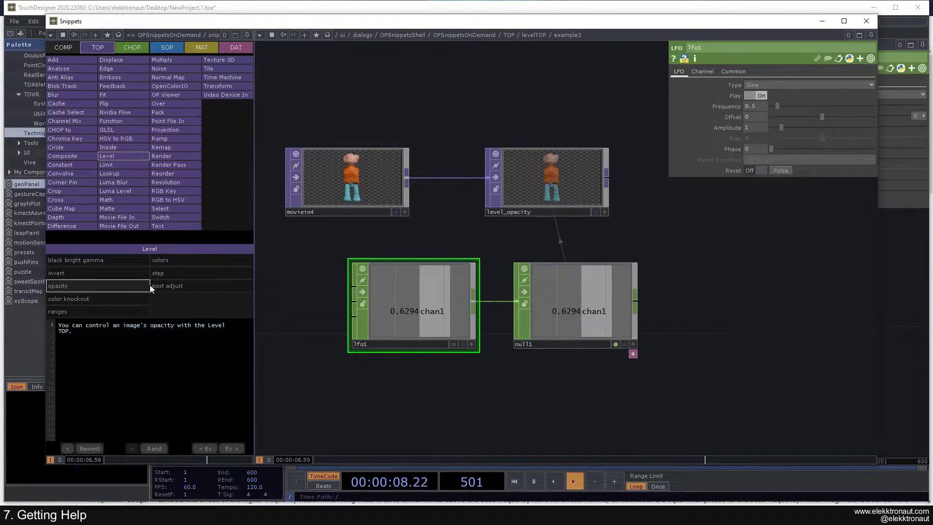
left_click(96, 301)
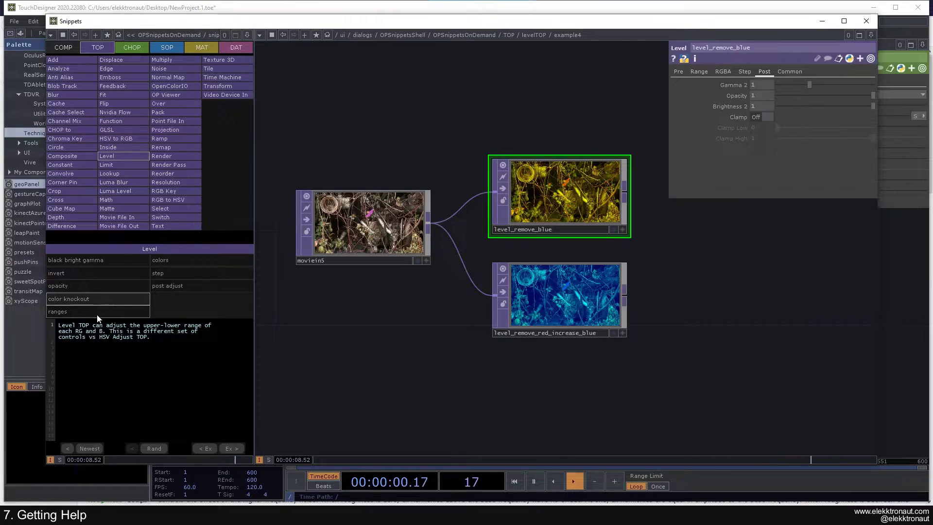
left_click(97, 313)
left_click(175, 261)
left_click(176, 276)
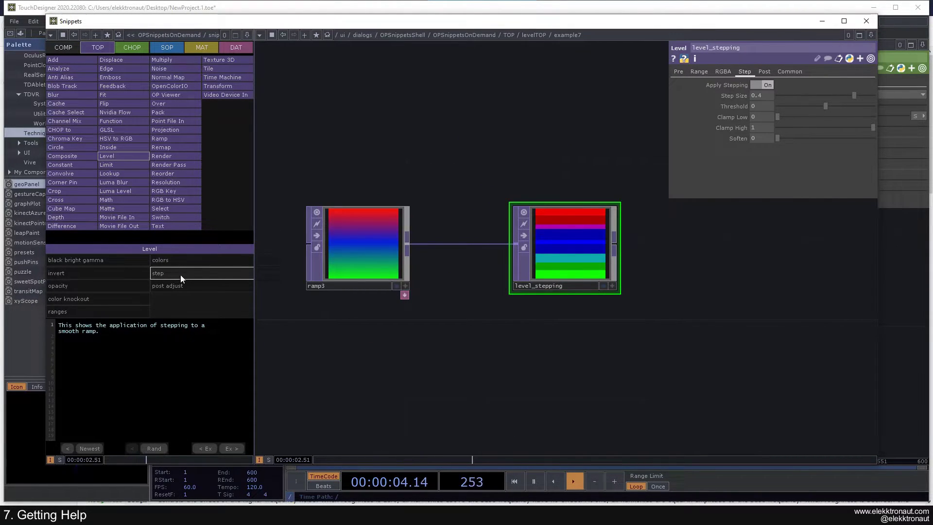
left_click(185, 283)
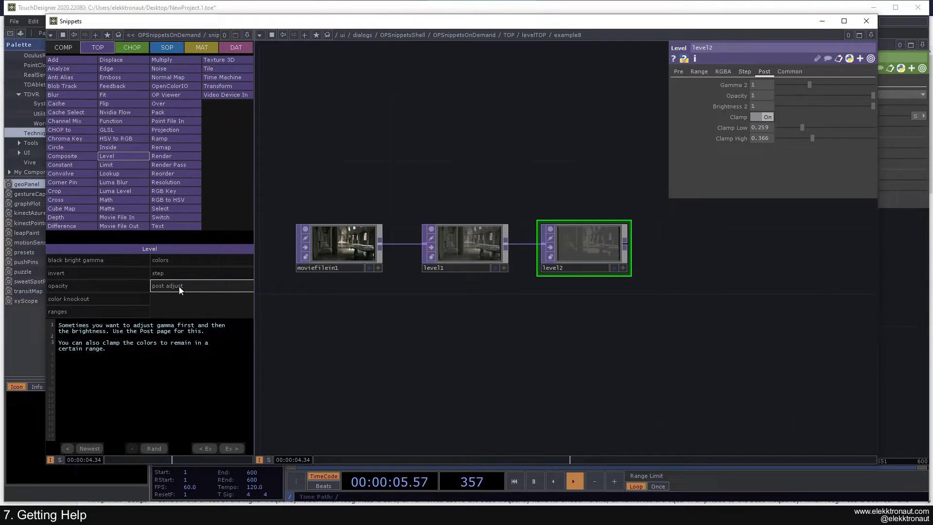
left_click(187, 259)
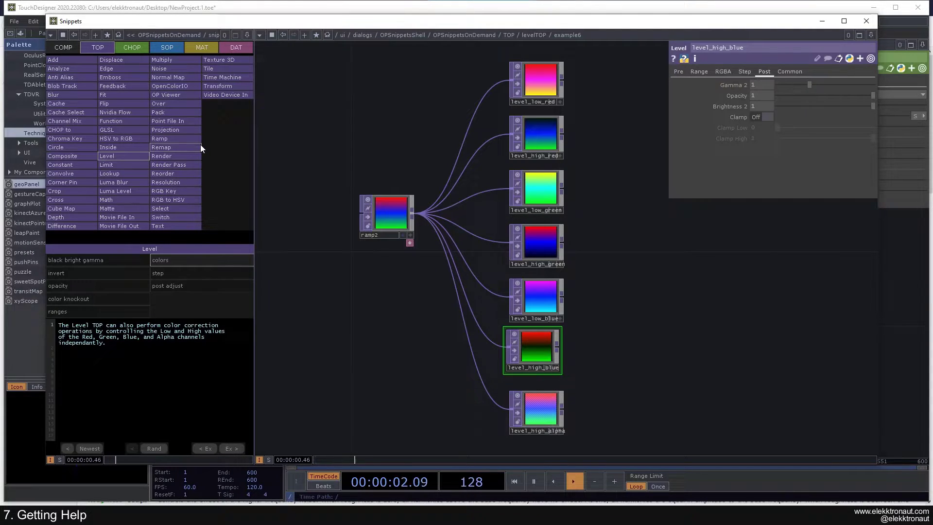
Step: Load the Hold CHOP example, a random TOP snippet, then the Logic bounds example
left_click(141, 50)
left_click(123, 137)
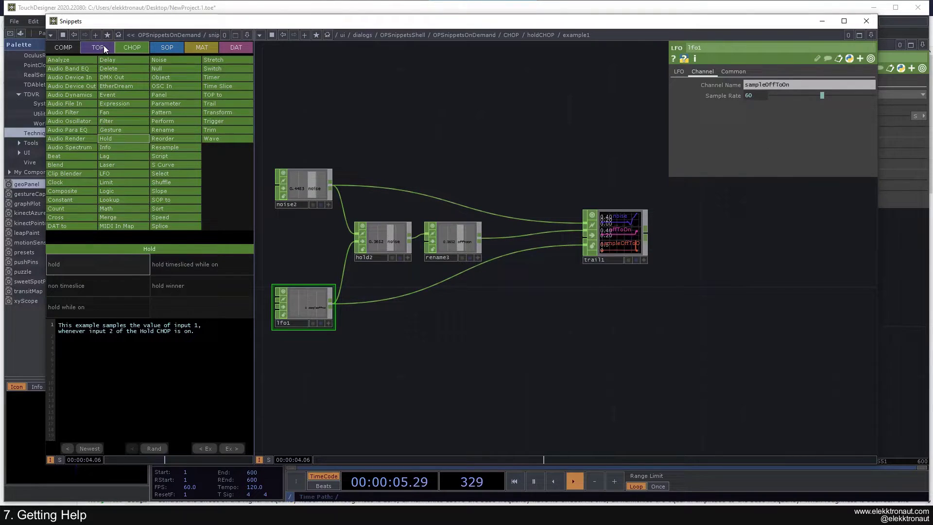
left_click(104, 47)
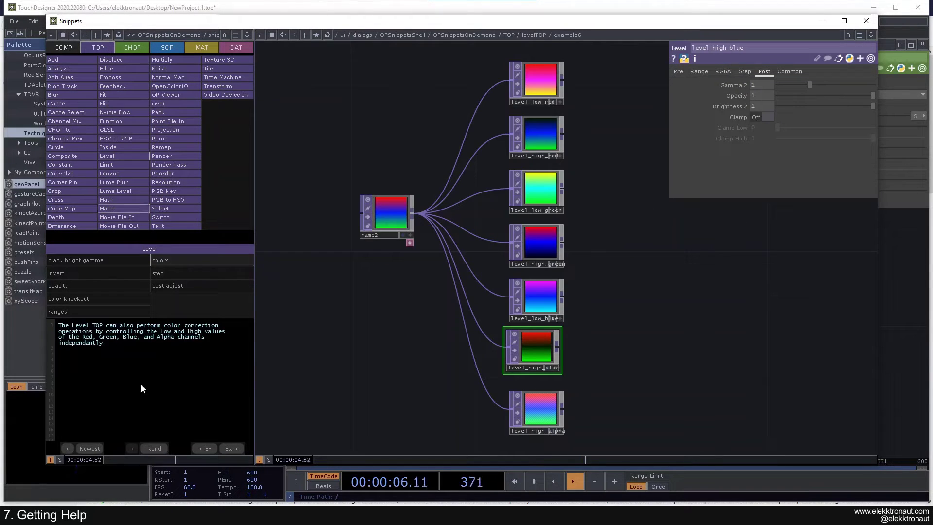
left_click(154, 448)
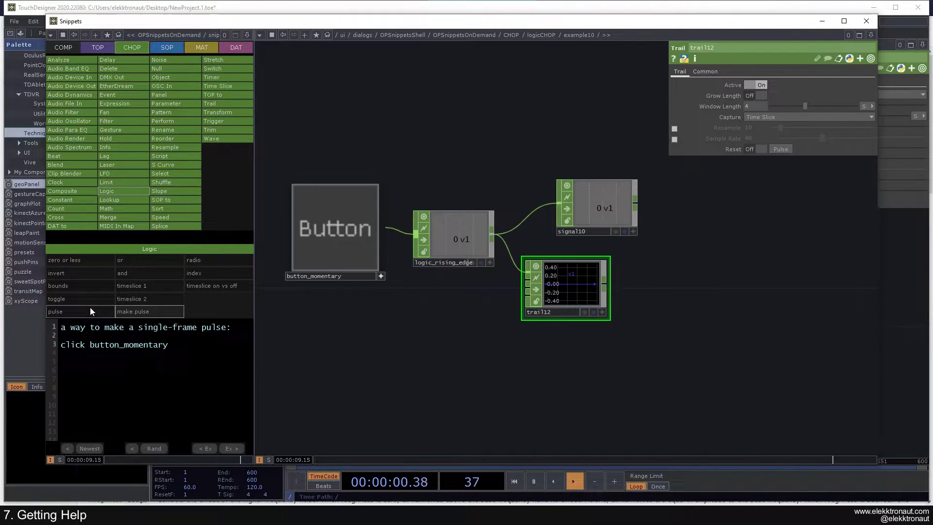
left_click(77, 286)
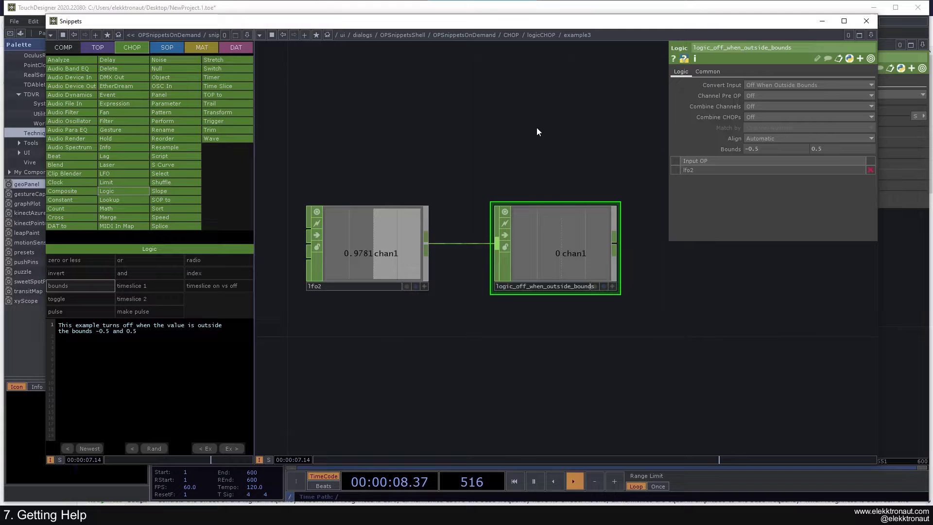
Step: Close the Snippets window and display moviefilein1's operator info
left_click(862, 21)
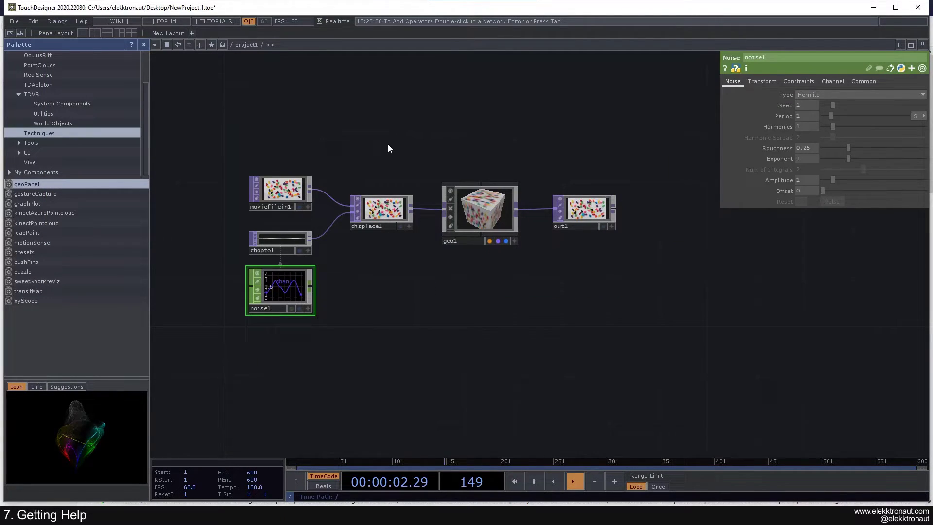
left_click(290, 187)
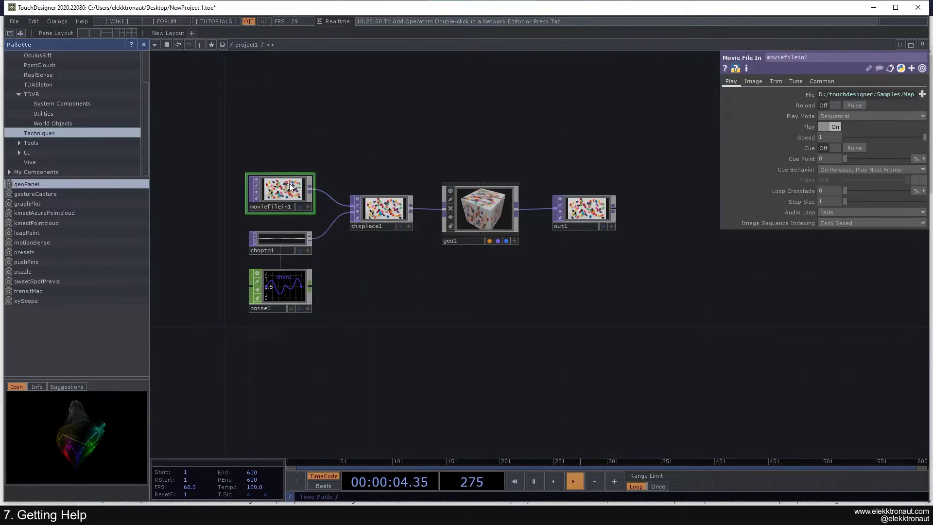
scroll(291, 185, "up", 1)
scroll(311, 175, "up", 3)
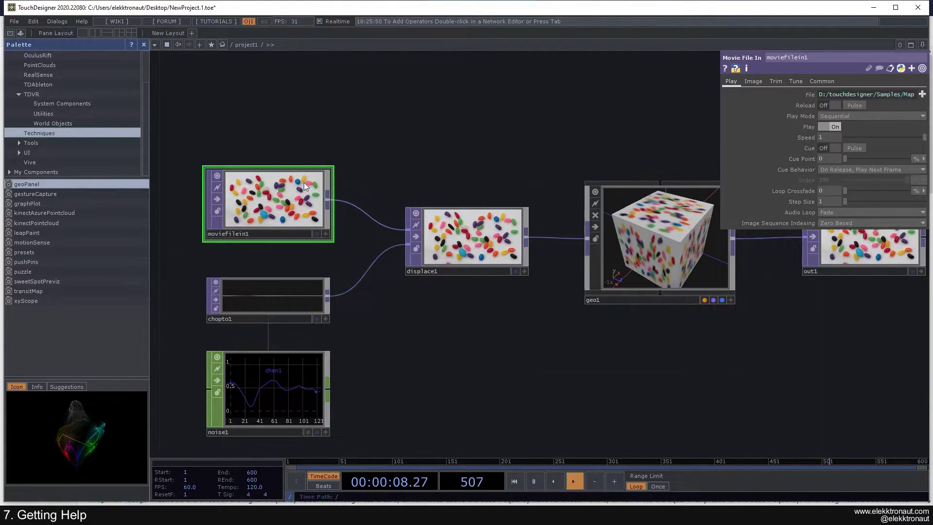
scroll(314, 171, "down", 3)
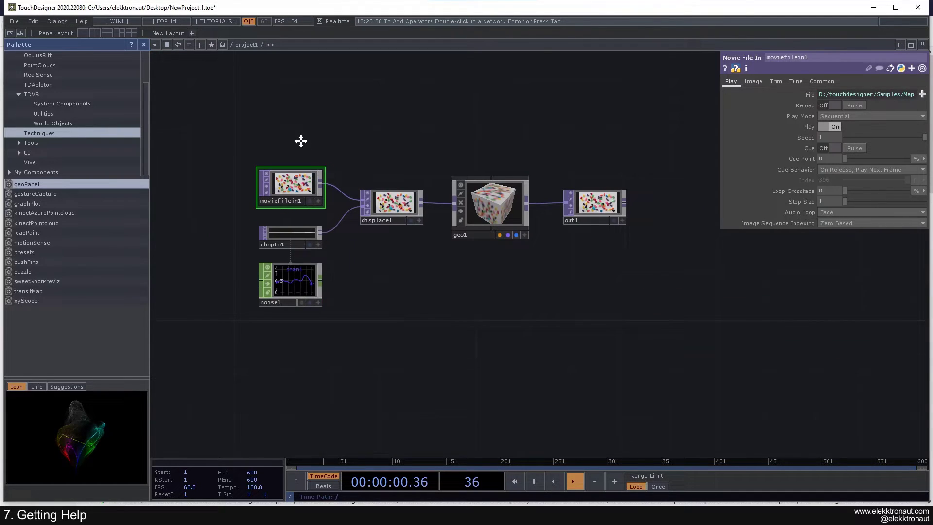
left_click_drag(301, 141, 293, 144)
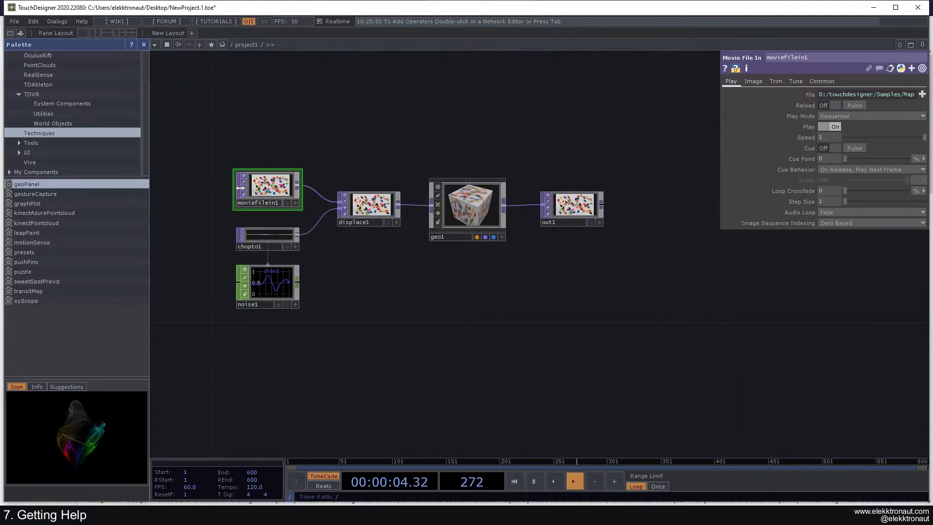
middle_click(268, 186)
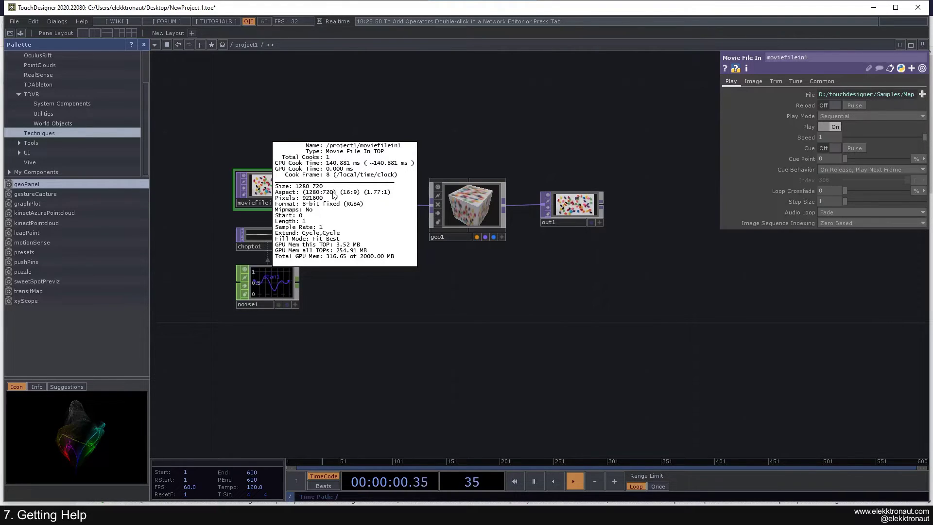
Step: Cut the geo1-to-out1 wire and read out1's 'Not enough sources specified' error
middle_click_drag(307, 211, 243, 214)
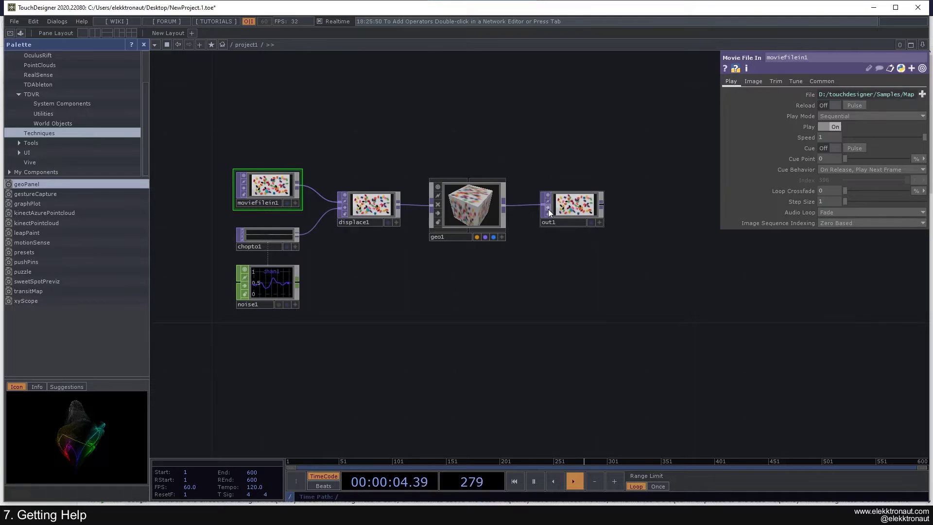
left_click_drag(543, 208, 443, 206)
middle_click(428, 203)
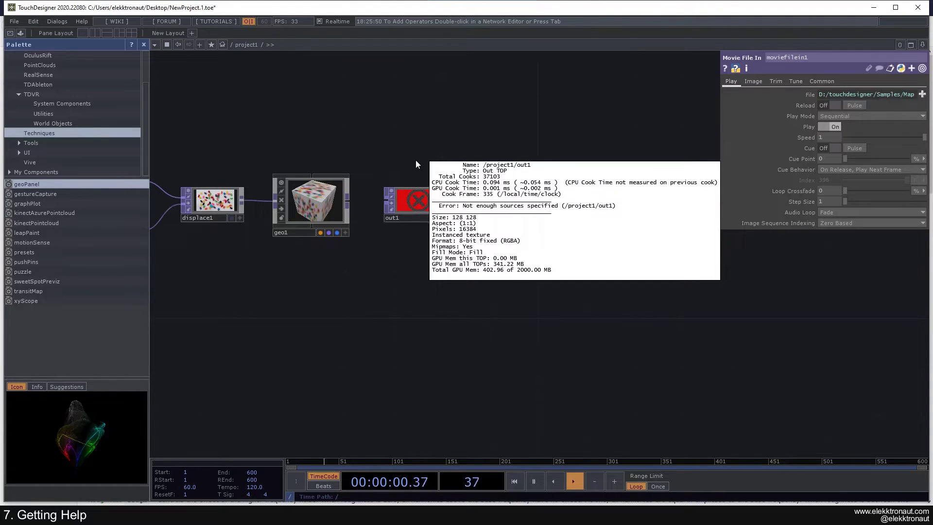
Step: Select out1, try wiring geo1 to it, and check out1's info for the missing-source error
scroll(411, 204, "up", 3)
left_click(404, 210)
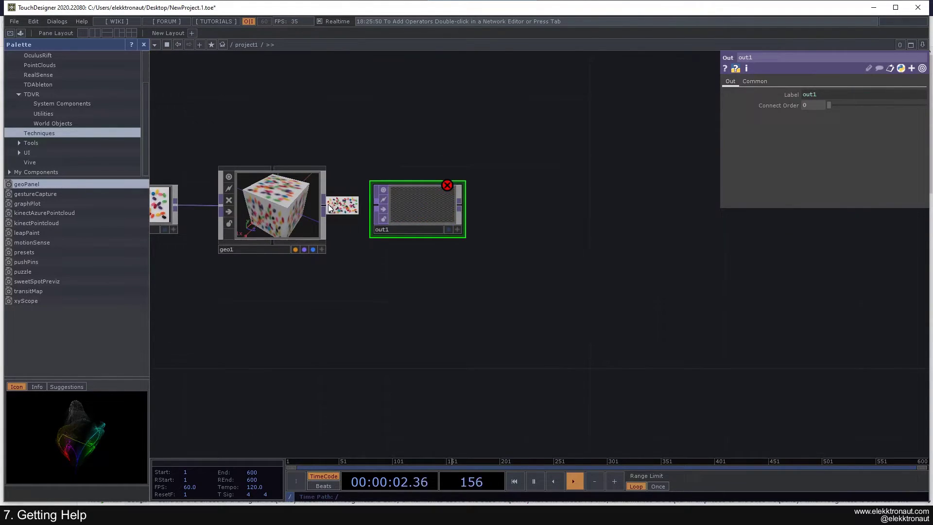
left_click_drag(324, 205, 349, 173)
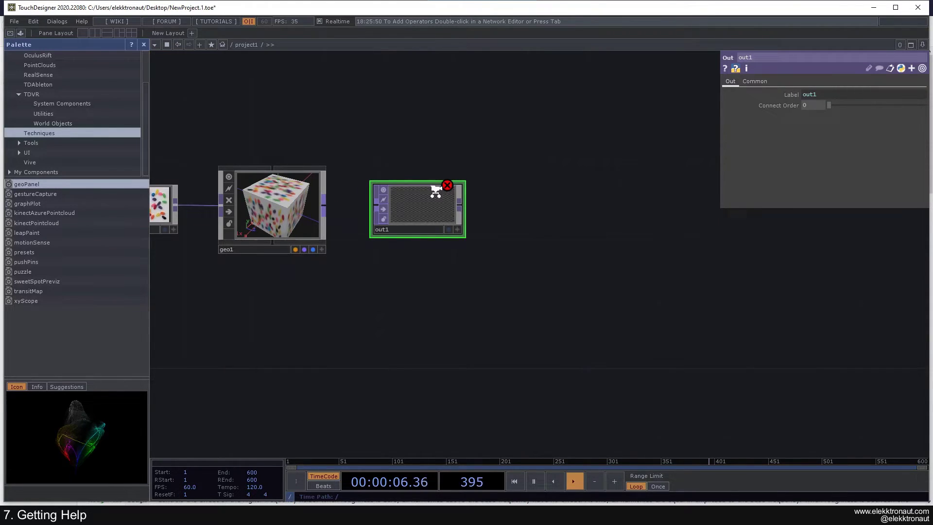
scroll(435, 191, "up", 2)
middle_click(399, 205)
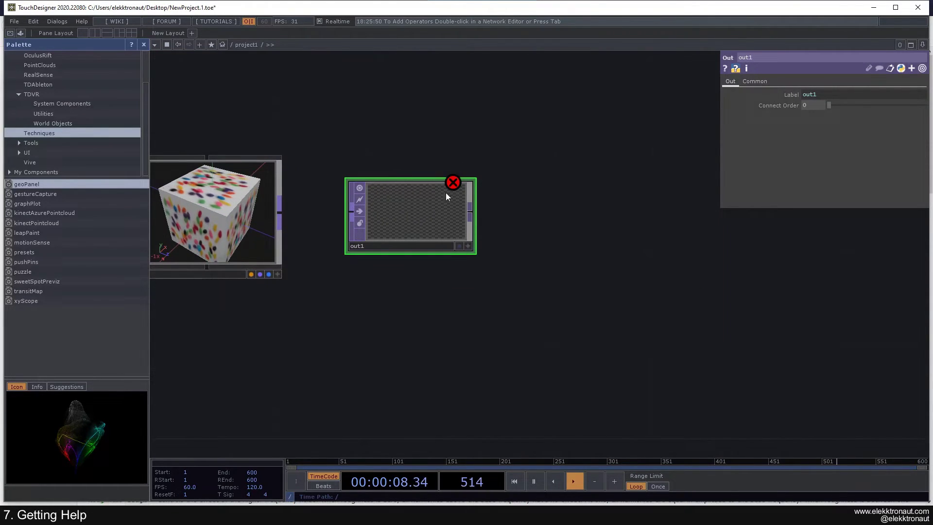
middle_click(430, 200)
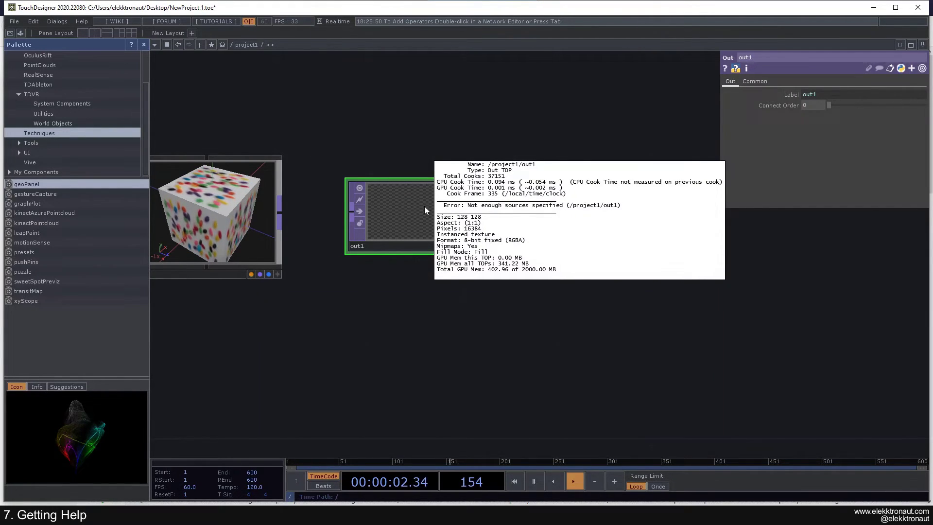
Step: Wire geo1's output into out1 so it shows the textured cube render again
scroll(369, 212, "down", 2)
left_click_drag(312, 212, 348, 215)
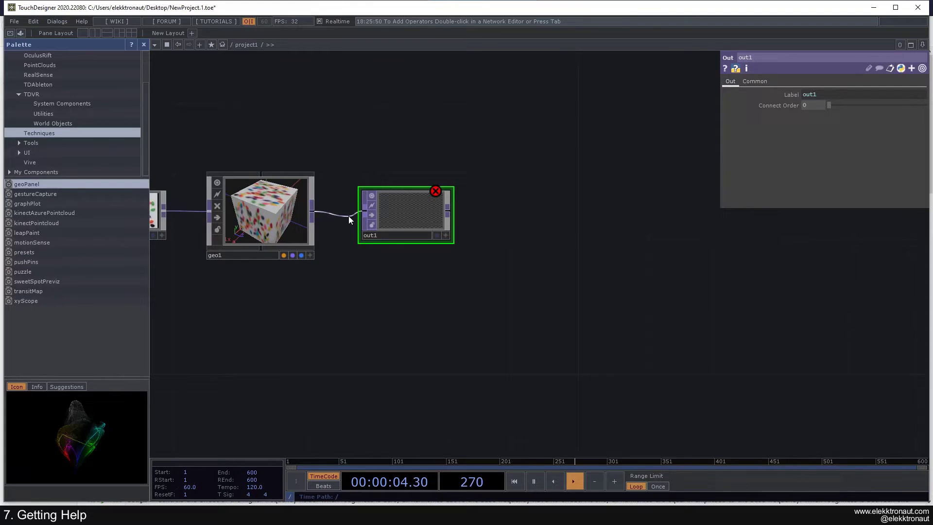
scroll(340, 238, "down", 4)
scroll(411, 271, "up", 2)
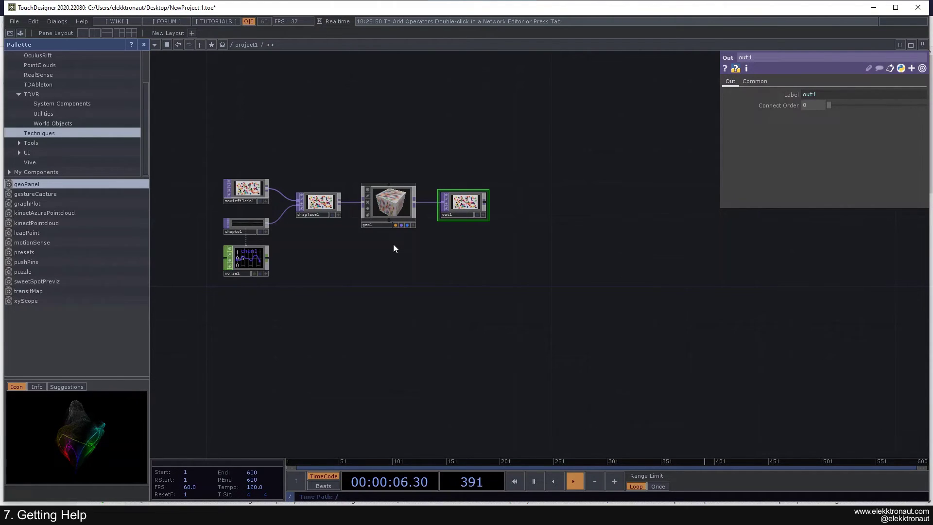
left_click_drag(403, 266, 440, 280)
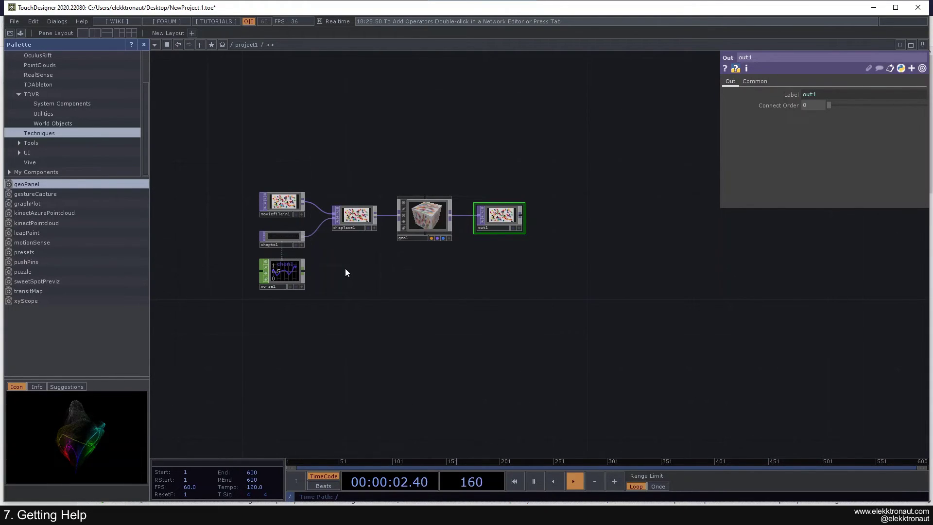
scroll(345, 268, "up", 3)
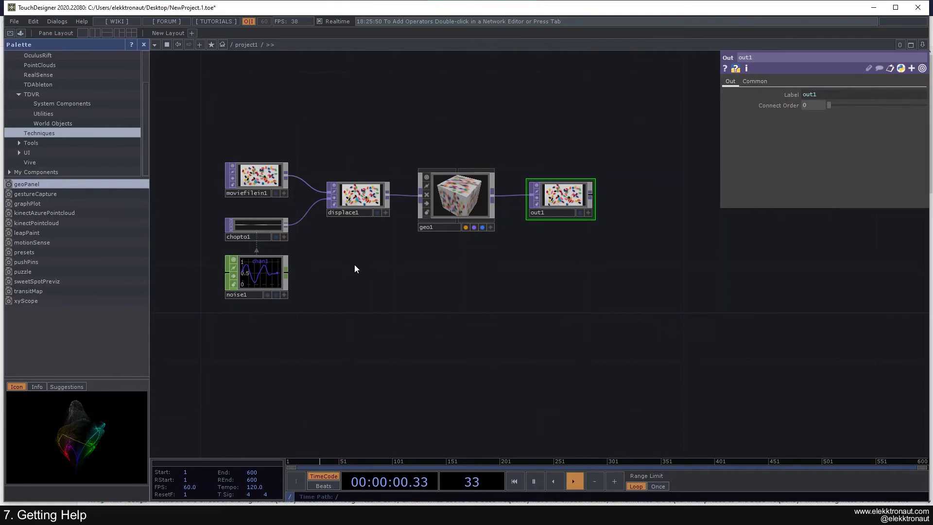
left_click(79, 21)
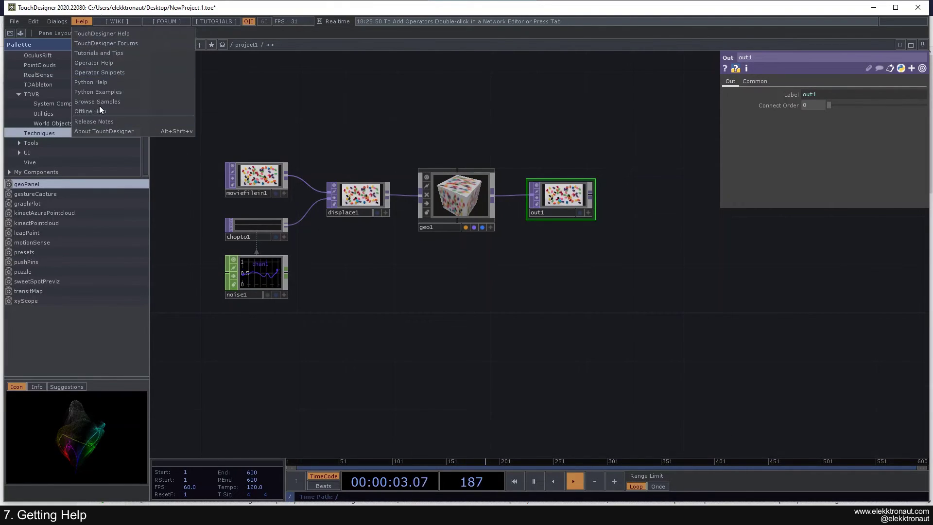
left_click(252, 175)
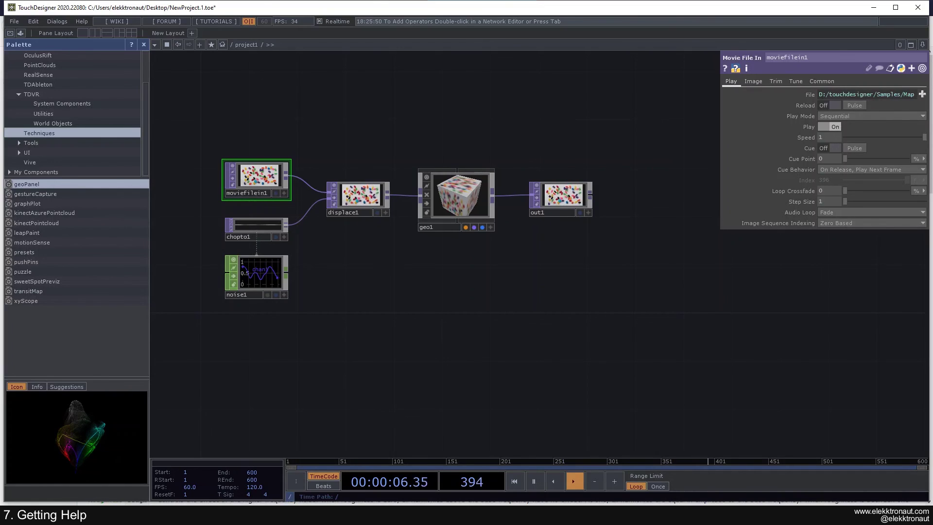
mouse_move(344, 484)
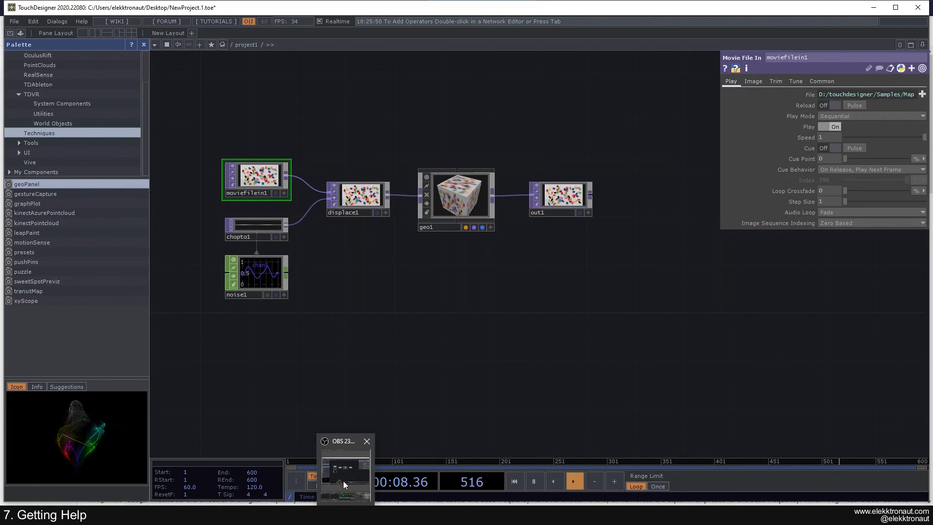